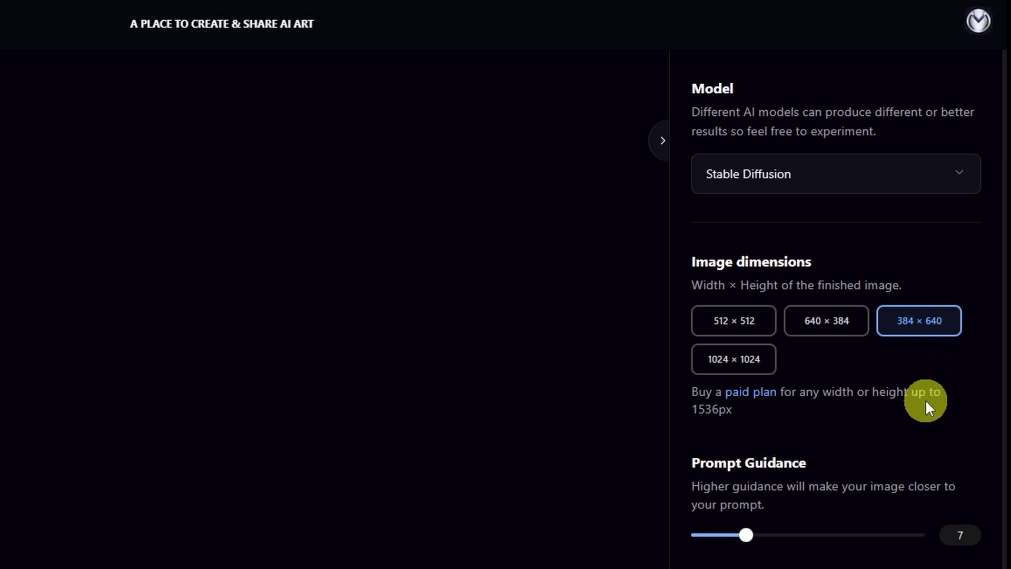
Show the advanced generation options beneath the seed settings
{"action": "scroll", "coordinate": [924, 402], "scroll_direction": "down", "scroll_amount": 5}
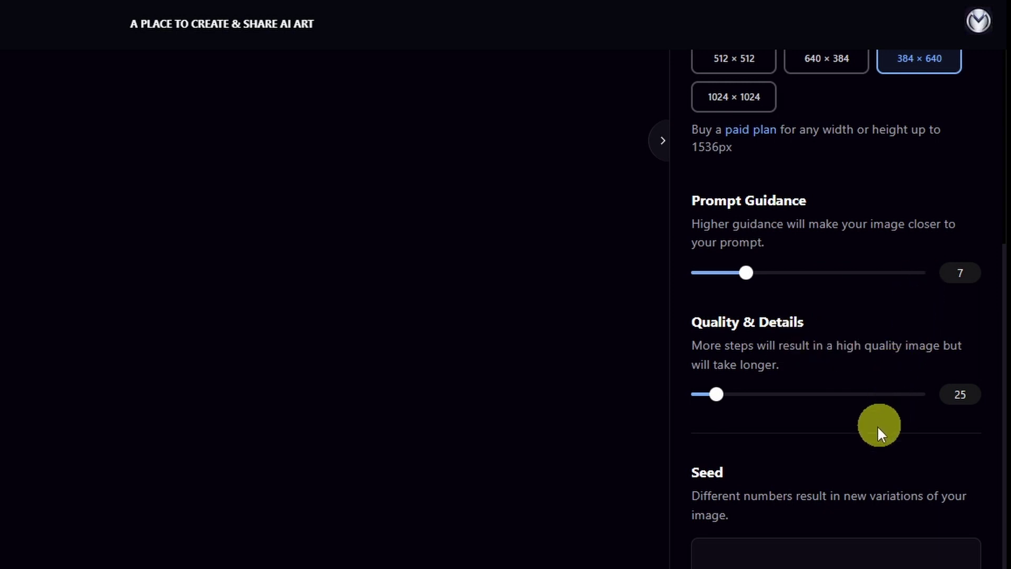
{"action": "scroll", "coordinate": [865, 483], "scroll_direction": "down", "scroll_amount": 5}
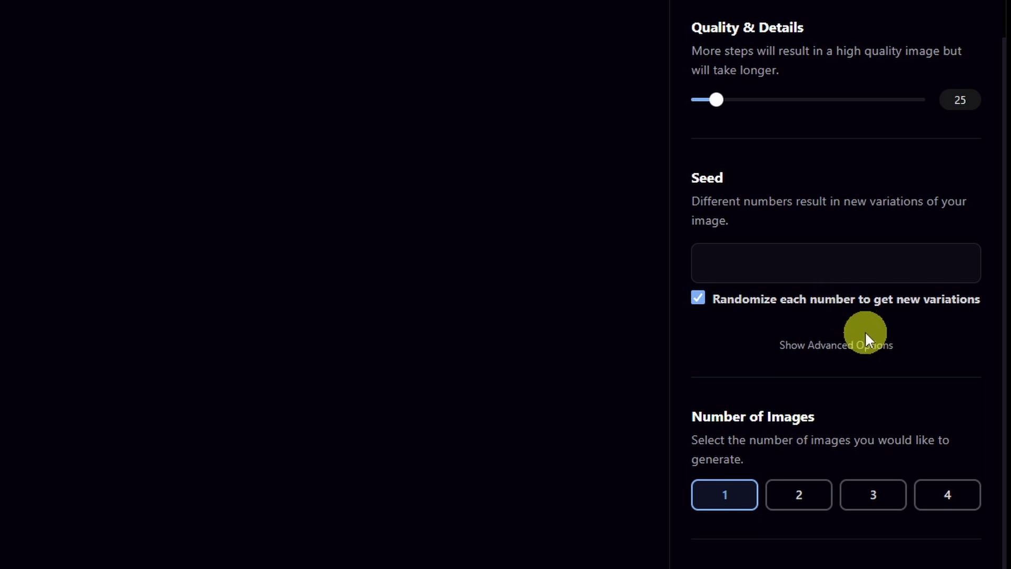
{"action": "left_click", "coordinate": [846, 357]}
Try the pndm (plms) sampling method, and set the sampler back to k_euler
{"action": "left_click", "coordinate": [819, 444]}
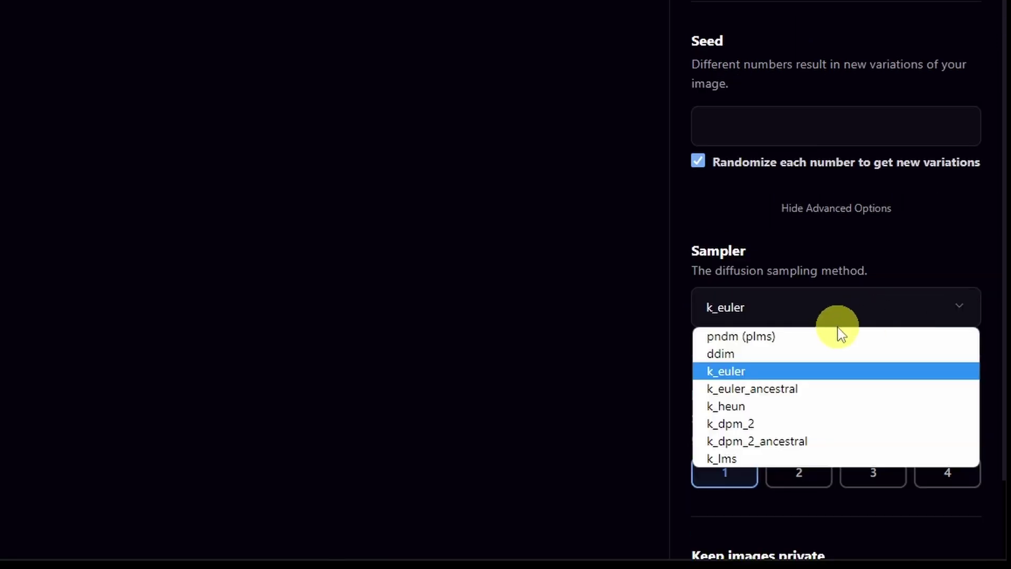
{"action": "left_click", "coordinate": [811, 335]}
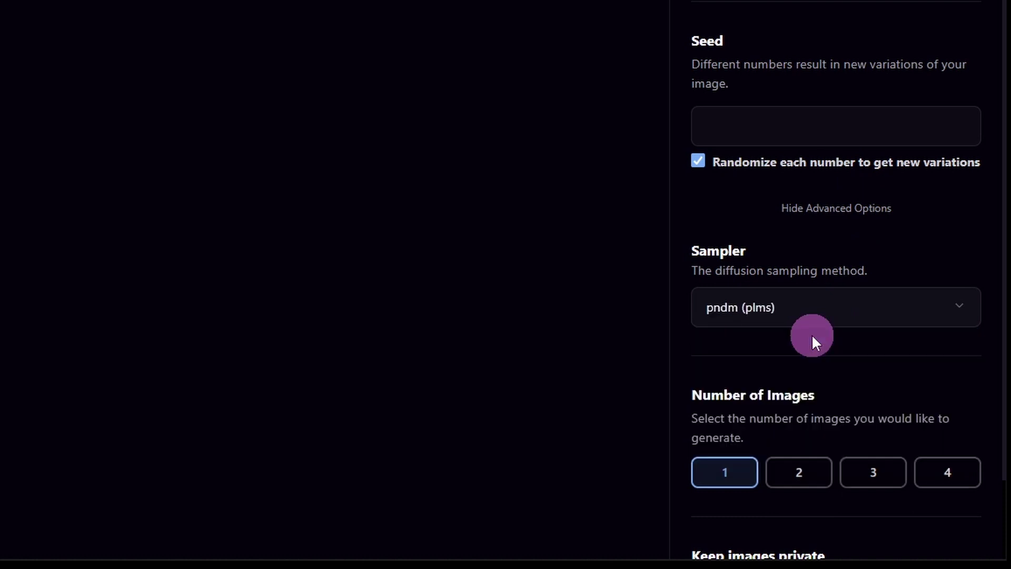
{"action": "left_click", "coordinate": [854, 307]}
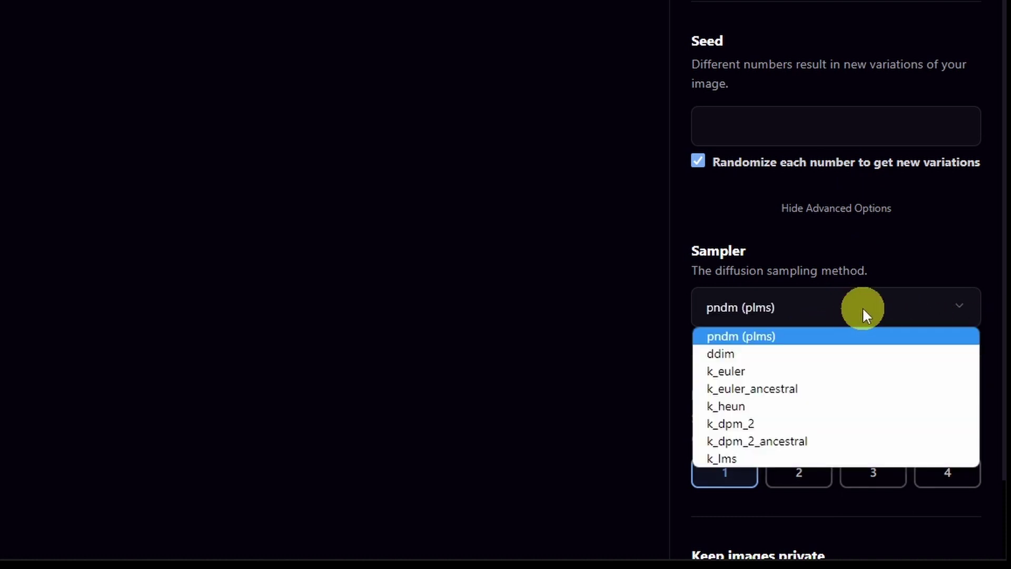
{"action": "left_click", "coordinate": [836, 390]}
Turn on keeping images private and set the number of images to 4
{"action": "scroll", "coordinate": [740, 543], "scroll_direction": "down", "scroll_amount": 2}
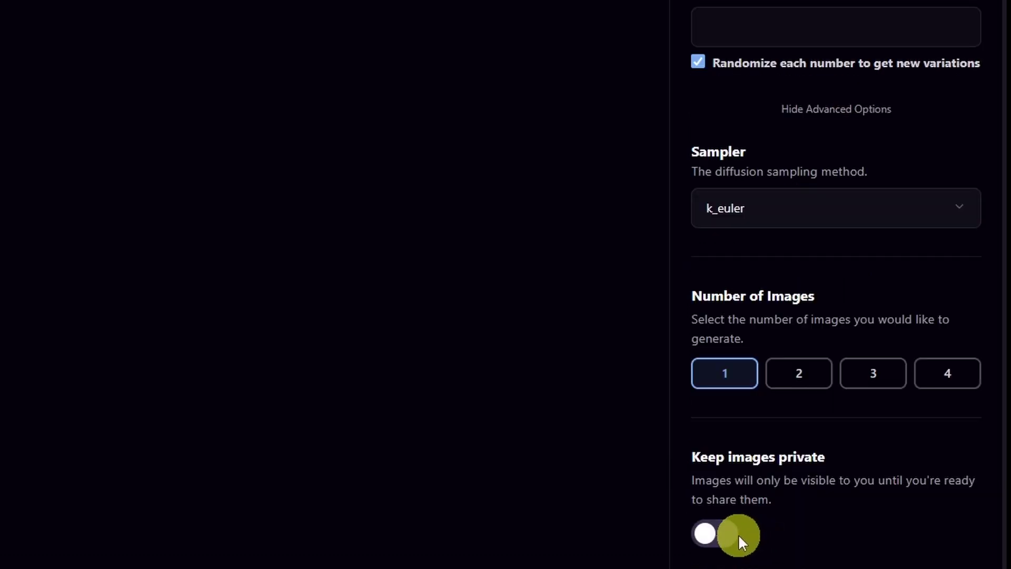
{"action": "left_click", "coordinate": [717, 533]}
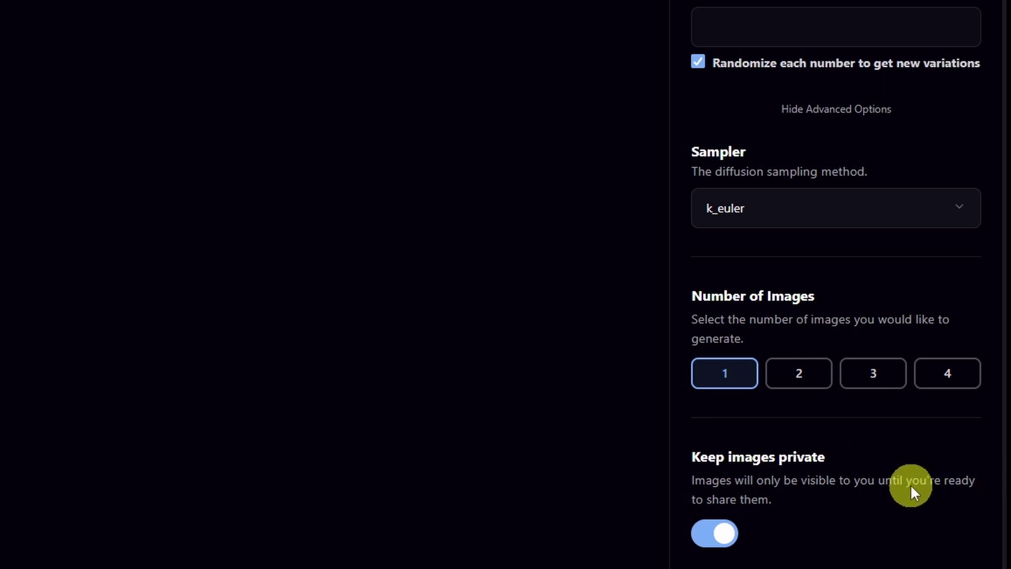
{"action": "left_click", "coordinate": [947, 372]}
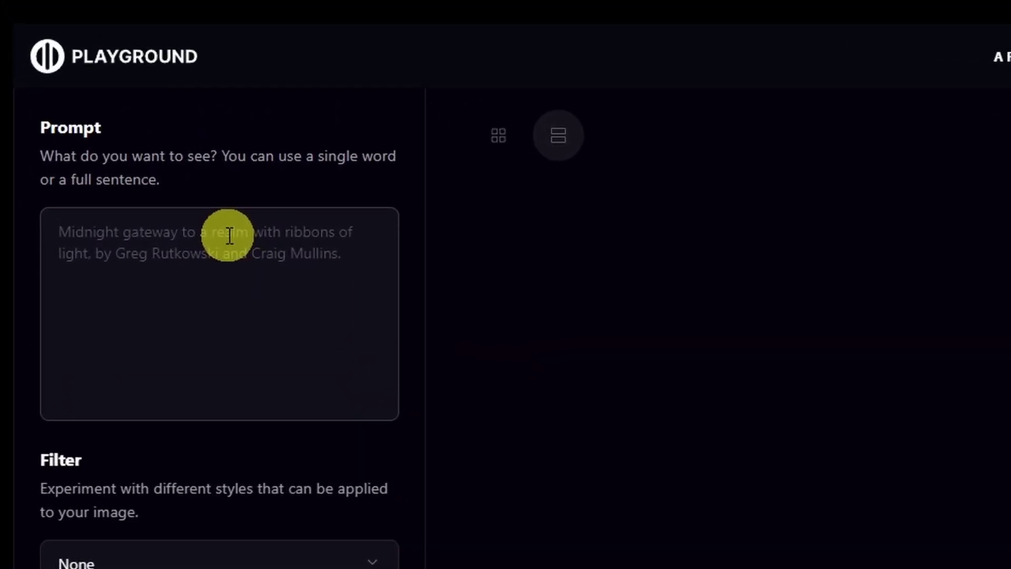
Enter the prompt "portrait of archangel warrior" and generate the images
{"action": "type", "text": "-portrait of archangel warrior"}
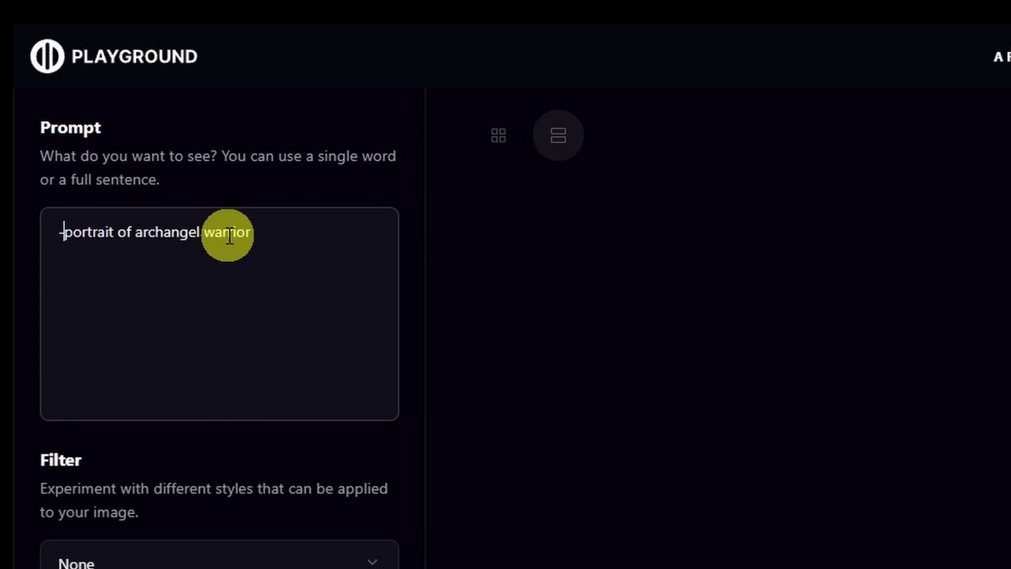
{"action": "key", "text": "BackSpace"}
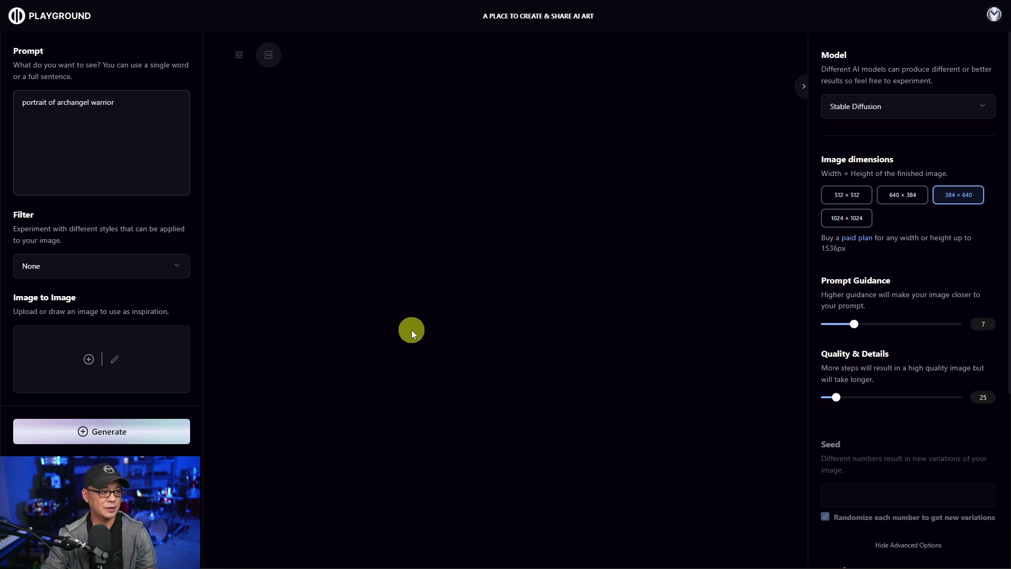
{"action": "left_click", "coordinate": [150, 433]}
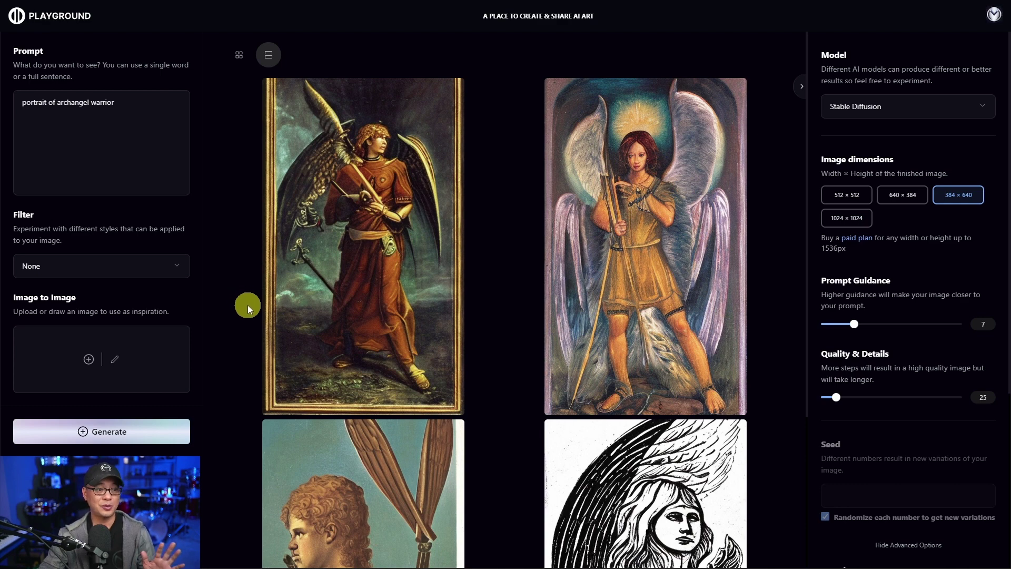
Delete the side-profile portrait and the black-and-white drawing from the second row of results
{"action": "scroll", "coordinate": [247, 305], "scroll_direction": "down", "scroll_amount": 4}
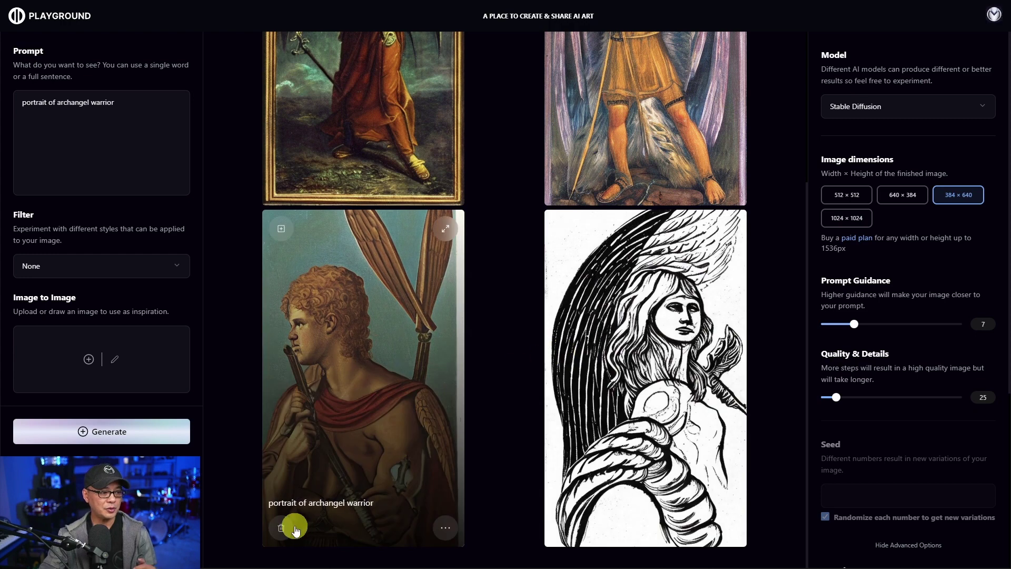
{"action": "left_click", "coordinate": [282, 529]}
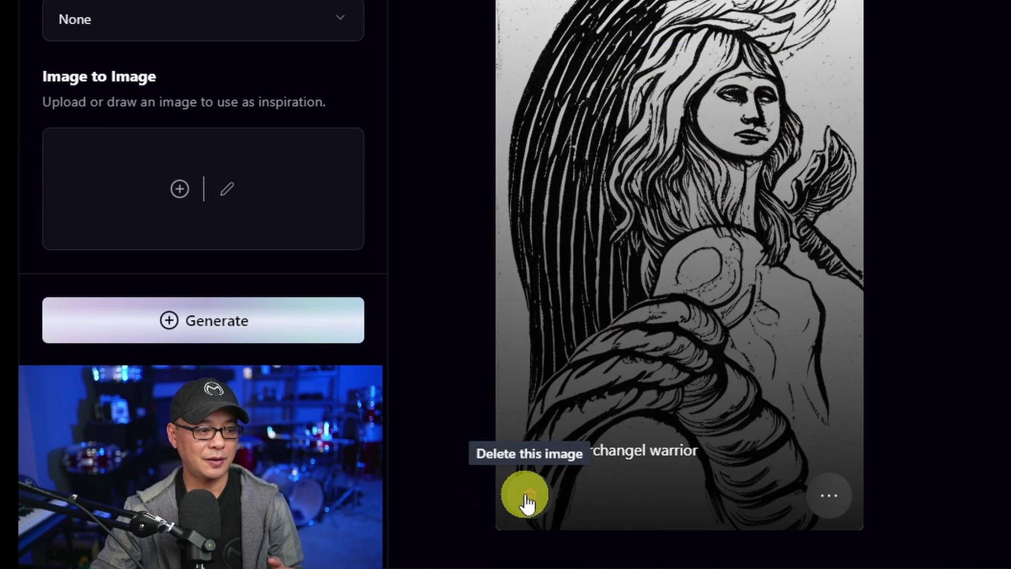
{"action": "left_click", "coordinate": [525, 498]}
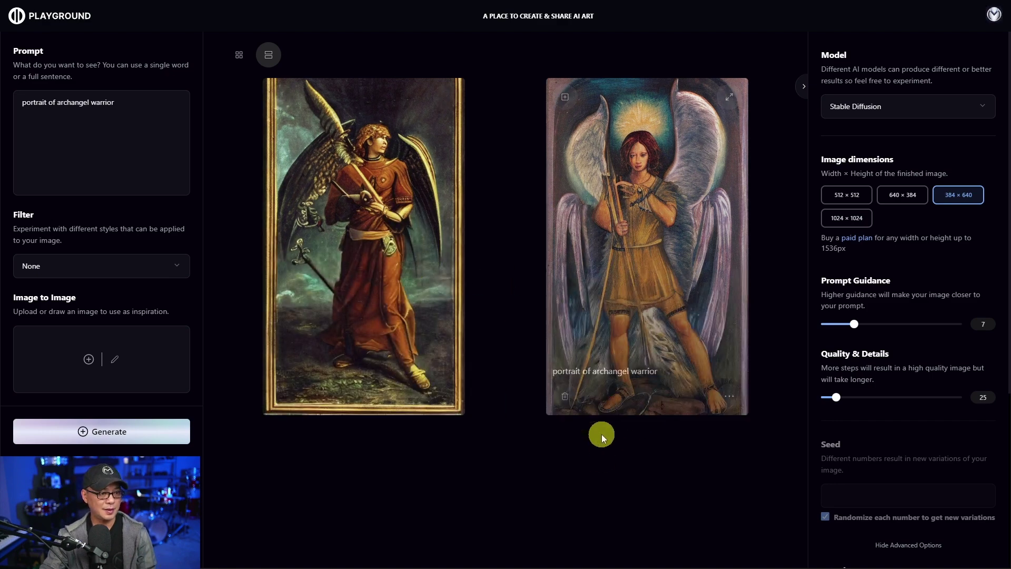
Use the framed painting of the archangel in a red robe as the Image to Image source
{"action": "left_click", "coordinate": [385, 286]}
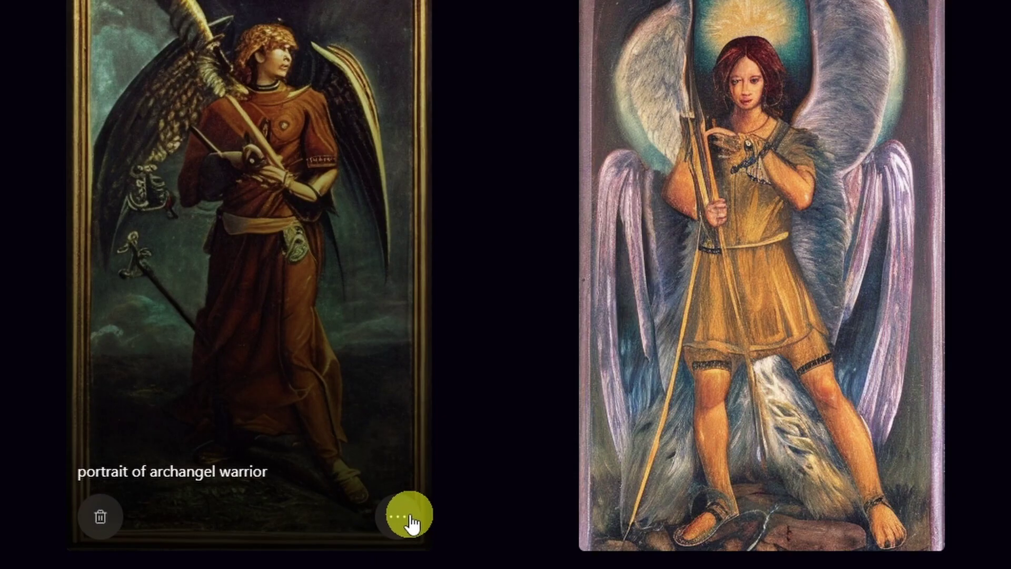
{"action": "left_click", "coordinate": [399, 524]}
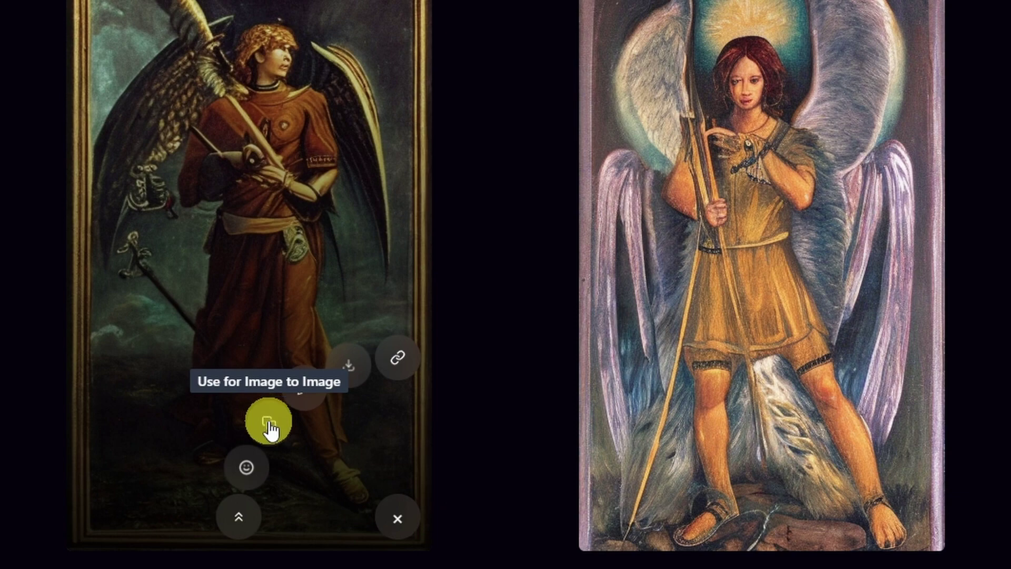
{"action": "left_click", "coordinate": [269, 427]}
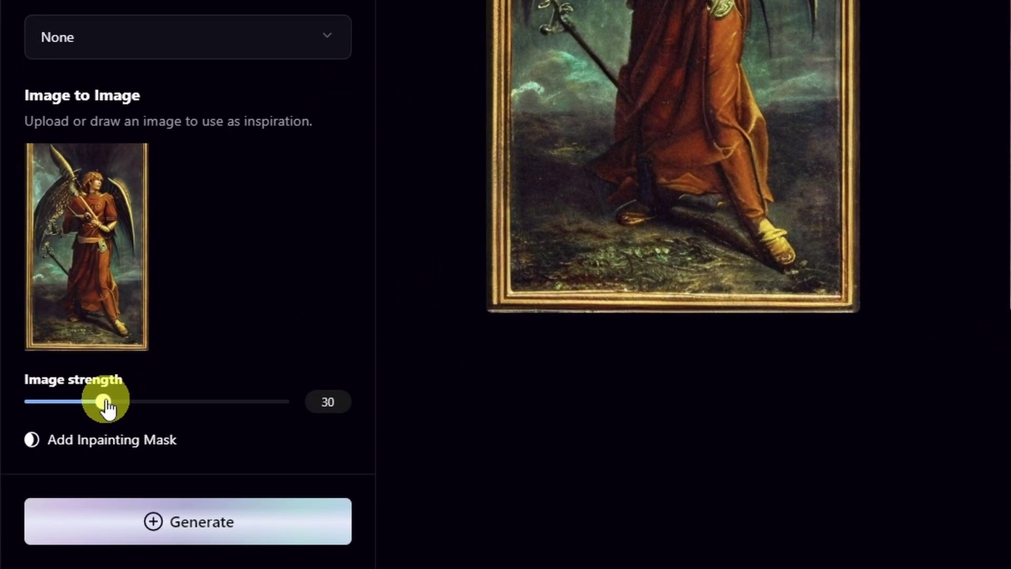
Try raising the source image's strength to 76
{"action": "left_click_drag", "start_coordinate": [107, 407], "coordinate": [229, 404]}
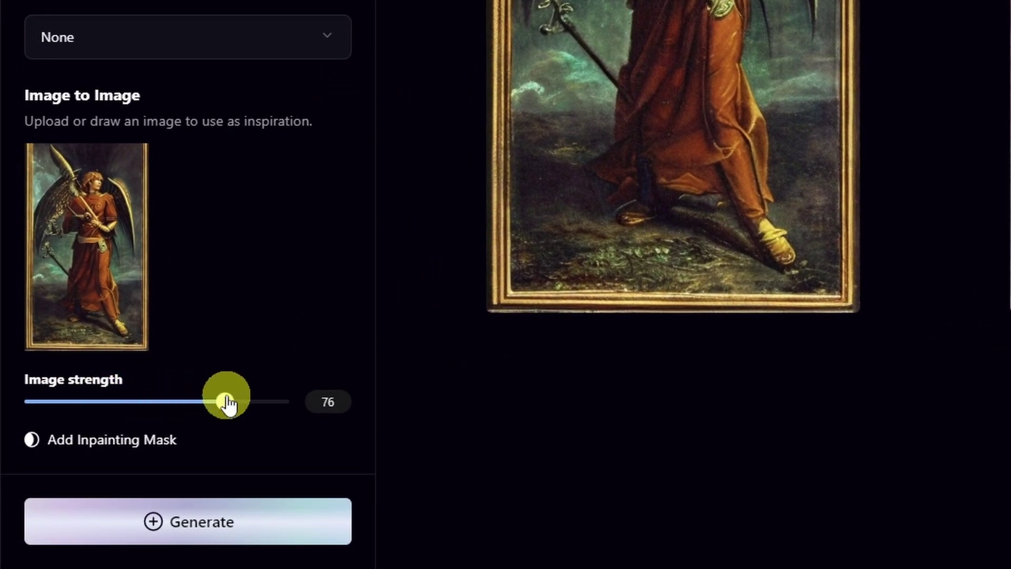
{"action": "left_click_drag", "start_coordinate": [229, 405], "coordinate": [231, 405]}
{"action": "left_click_drag", "start_coordinate": [230, 404], "coordinate": [107, 406]}
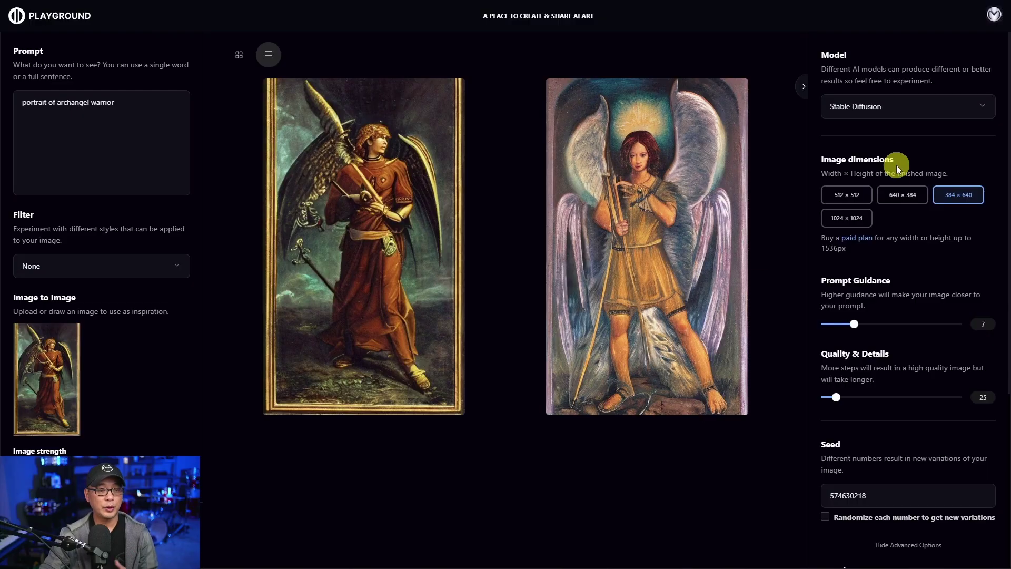
Browse the profile's own images and open the post with the two archangel warrior paintings
{"action": "scroll", "coordinate": [913, 234], "scroll_direction": "down", "scroll_amount": 5}
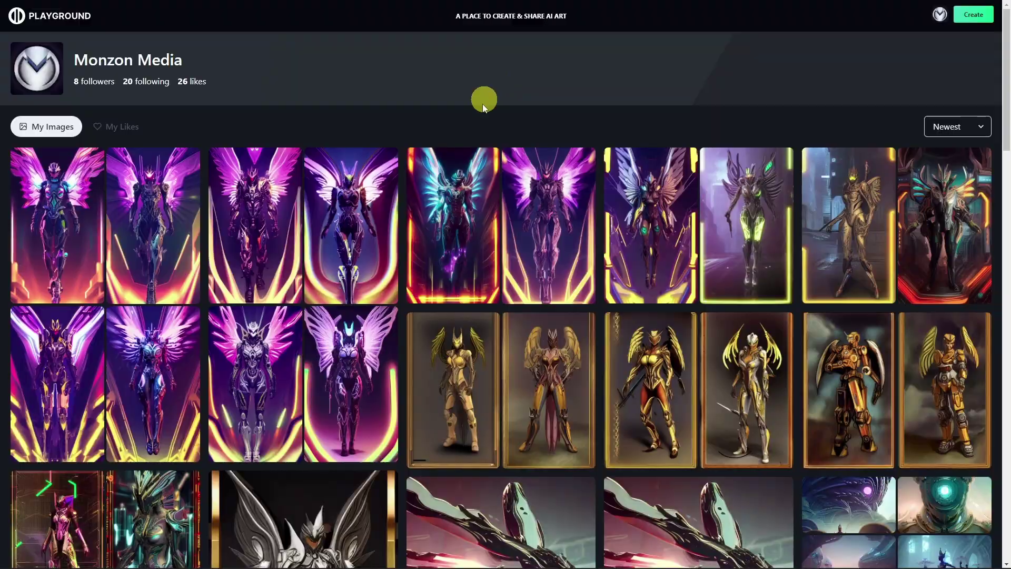
{"action": "scroll", "coordinate": [436, 199], "scroll_direction": "down", "scroll_amount": 7}
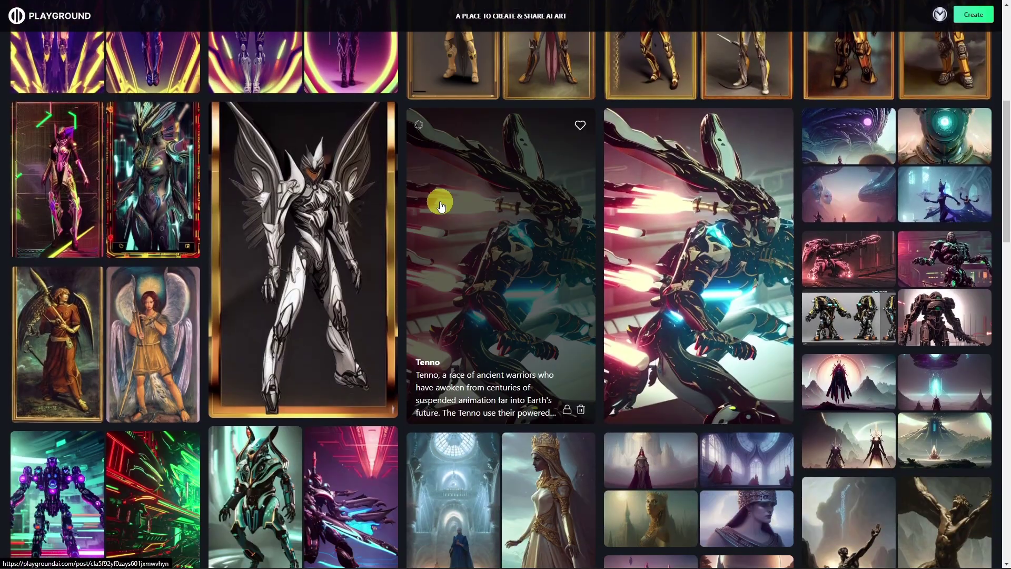
{"action": "left_click", "coordinate": [68, 320]}
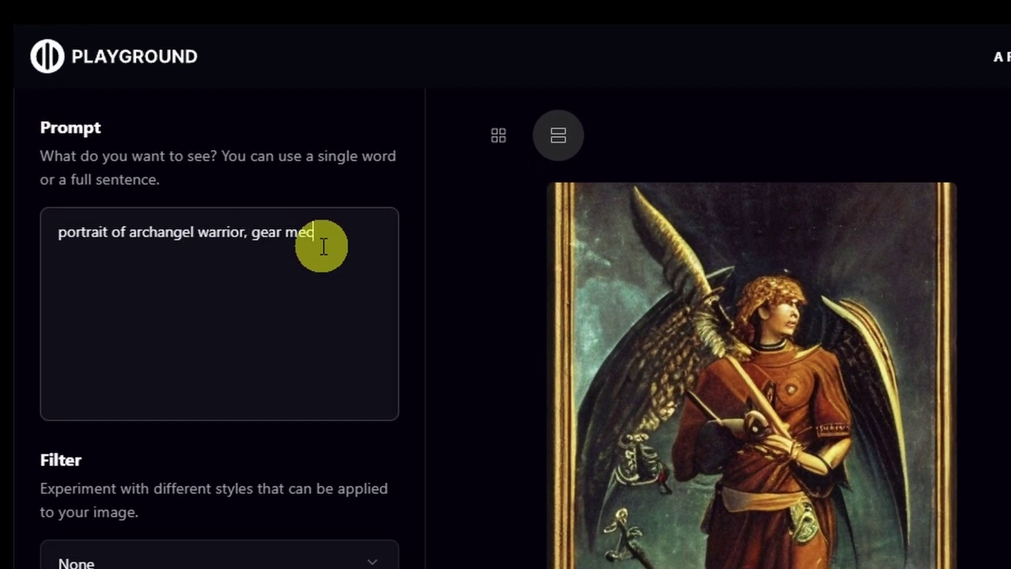
Generate 2 images from the extended prompt "portrait of archangel warrior, gear mecha"
{"action": "type", "text": "ha"}
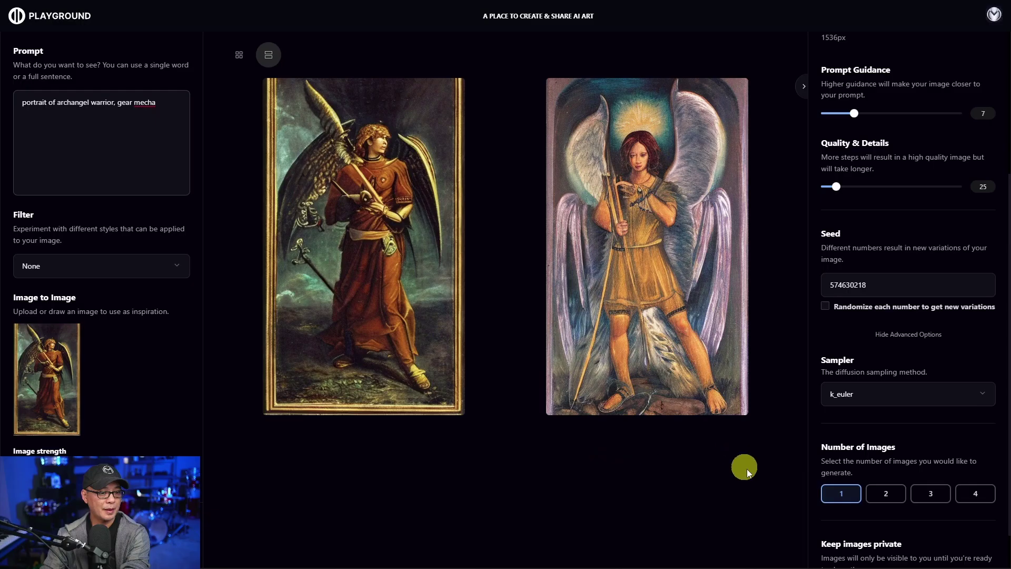
{"action": "left_click", "coordinate": [884, 493]}
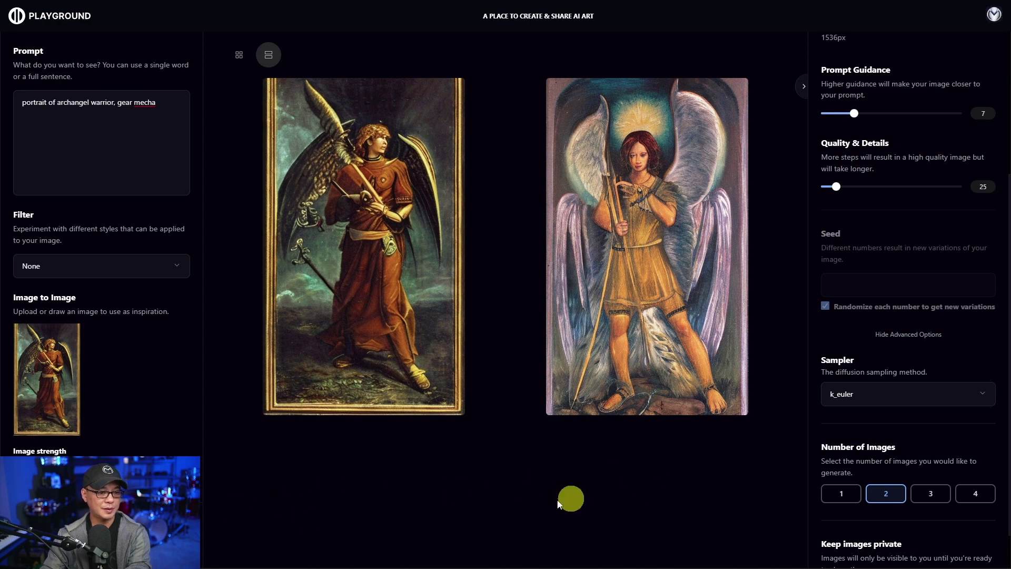
{"action": "left_click", "coordinate": [196, 542]}
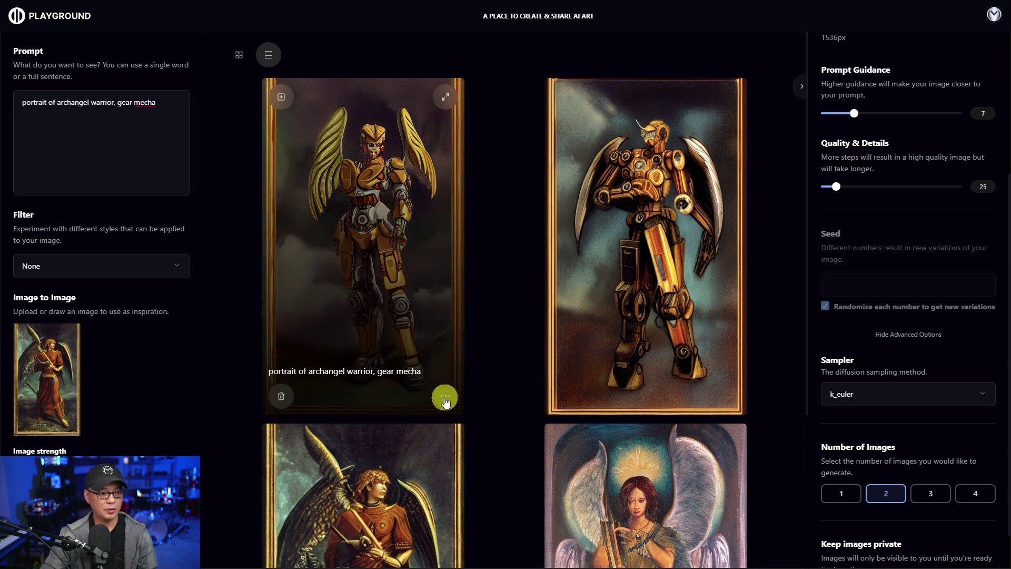
Use the new golden mecha with raised yellow wings as the Image to Image source
{"action": "left_click", "coordinate": [445, 399]}
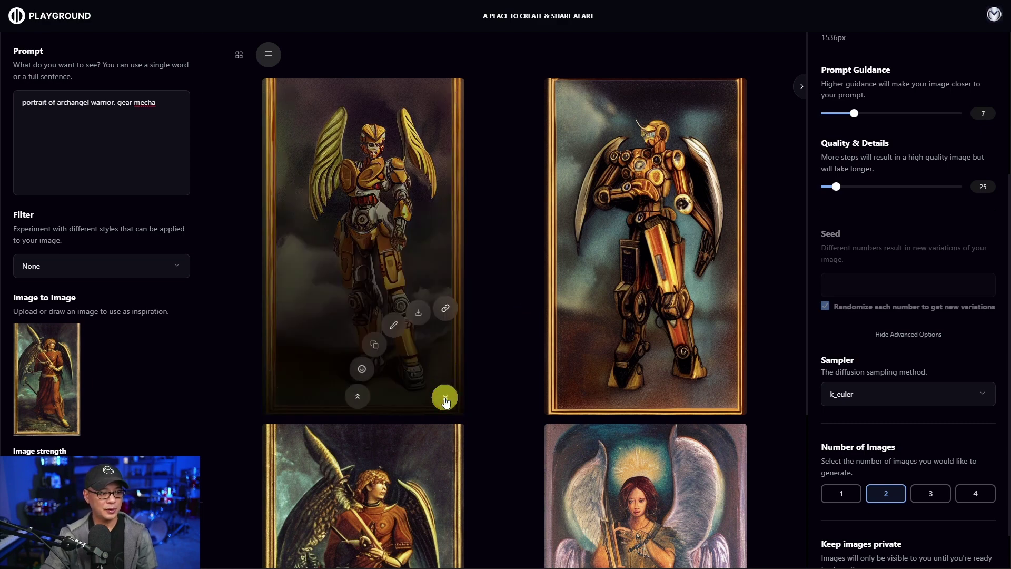
{"action": "left_click", "coordinate": [374, 346]}
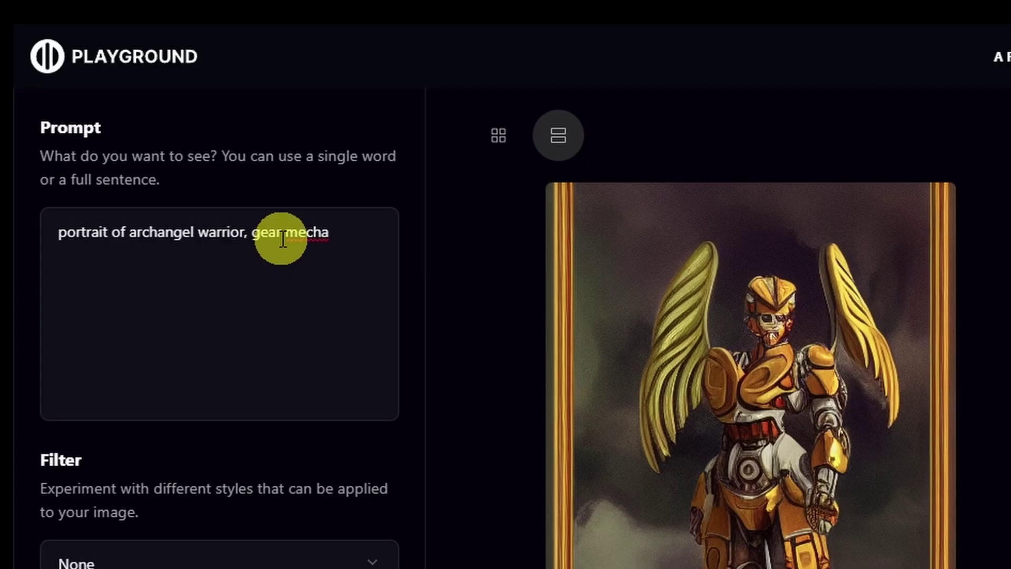
Change the prompt to "portrait of archangel warframe warrior," and generate two rounds of images
{"action": "left_click", "coordinate": [131, 105]}
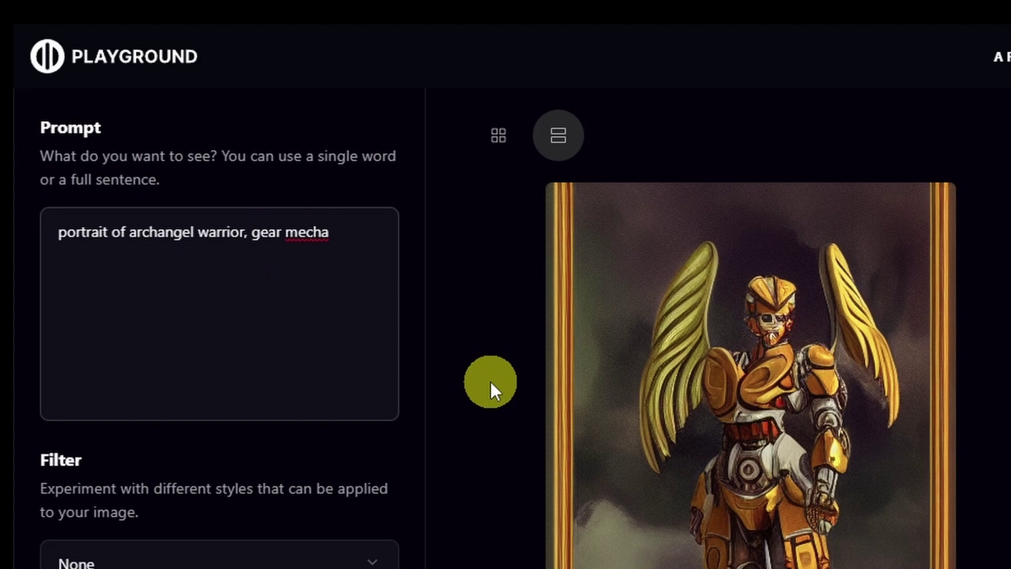
{"action": "key", "text": "ctrl+BackSpace"}
{"action": "key", "text": "ctrl+BackSpace"}
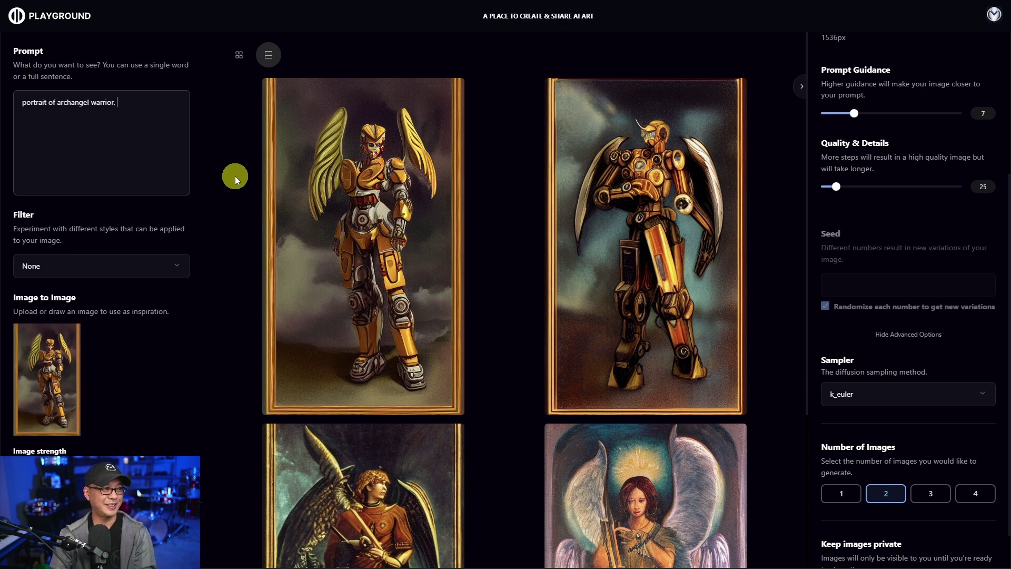
{"action": "key", "text": "Left"}
{"action": "key", "text": "Left"}
{"action": "key", "text": "Left"}
{"action": "key", "text": "Left"}
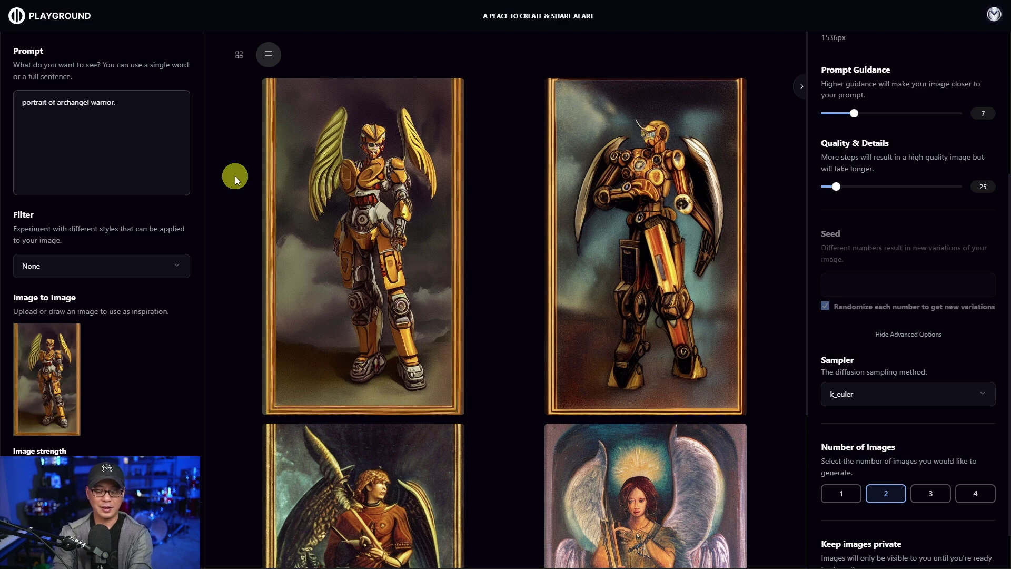
{"action": "type", "text": "warframe"}
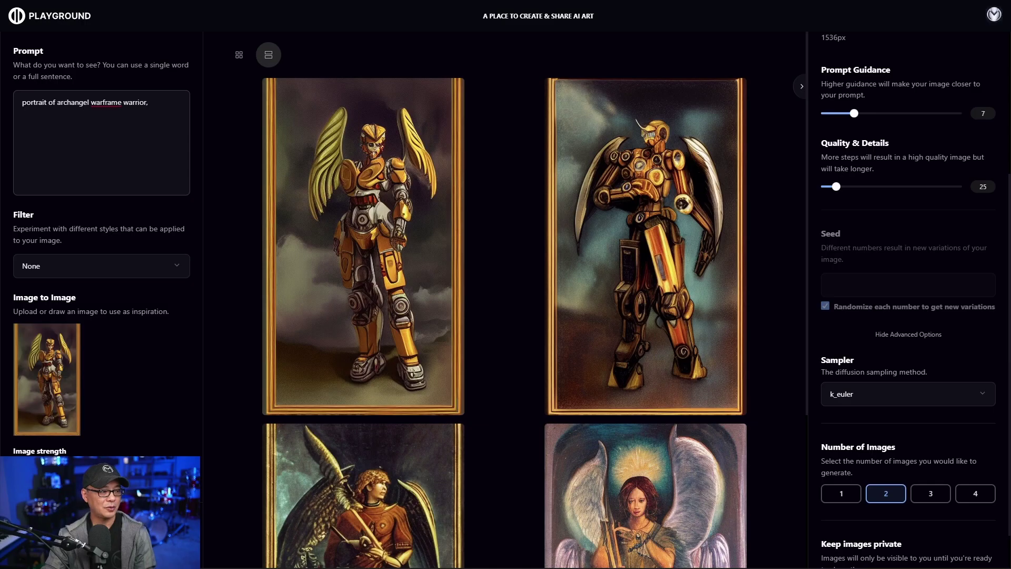
{"action": "left_click", "coordinate": [214, 446]}
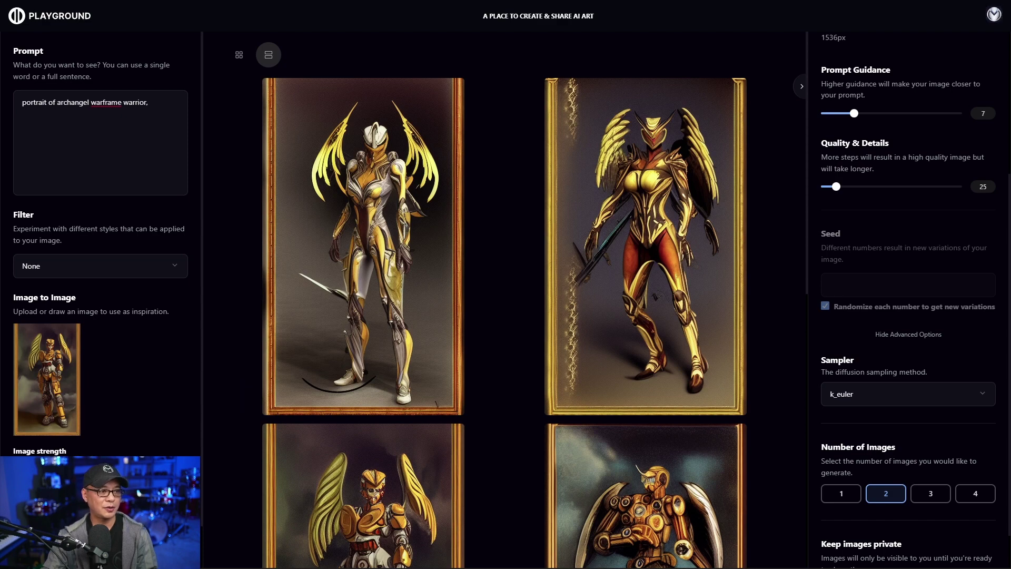
{"action": "key", "text": "ctrl+Return"}
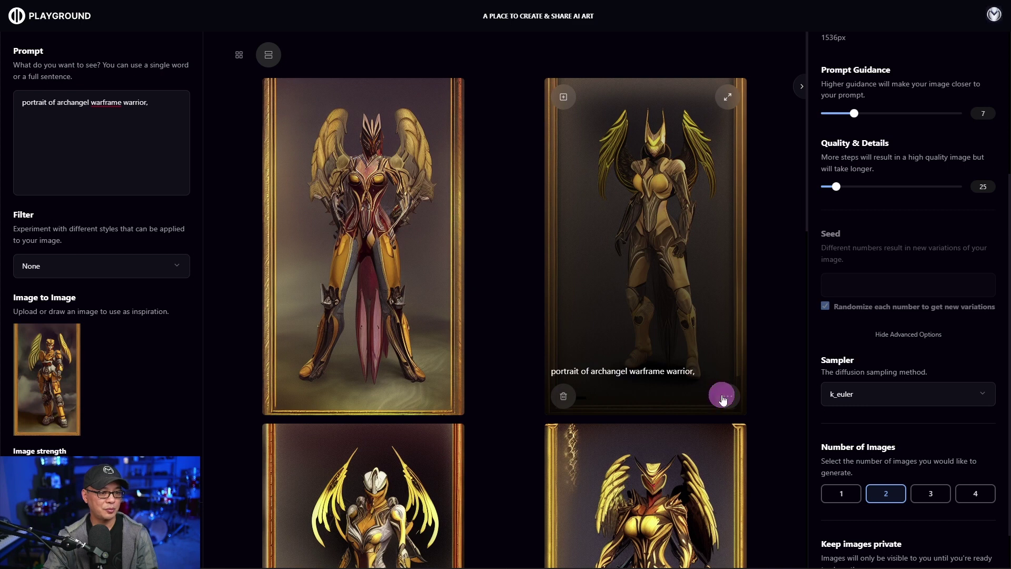
Use the newest golden warframe figure with horned helmet and yellow-green wings as the Image to Image source
{"action": "left_click", "coordinate": [726, 396]}
{"action": "left_click", "coordinate": [657, 344]}
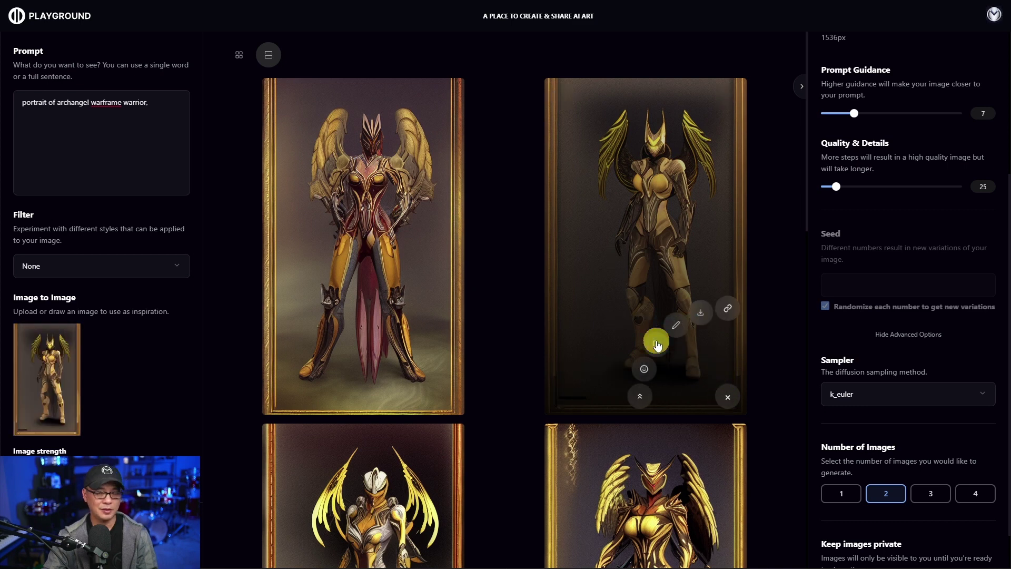
{"action": "left_click", "coordinate": [167, 143]}
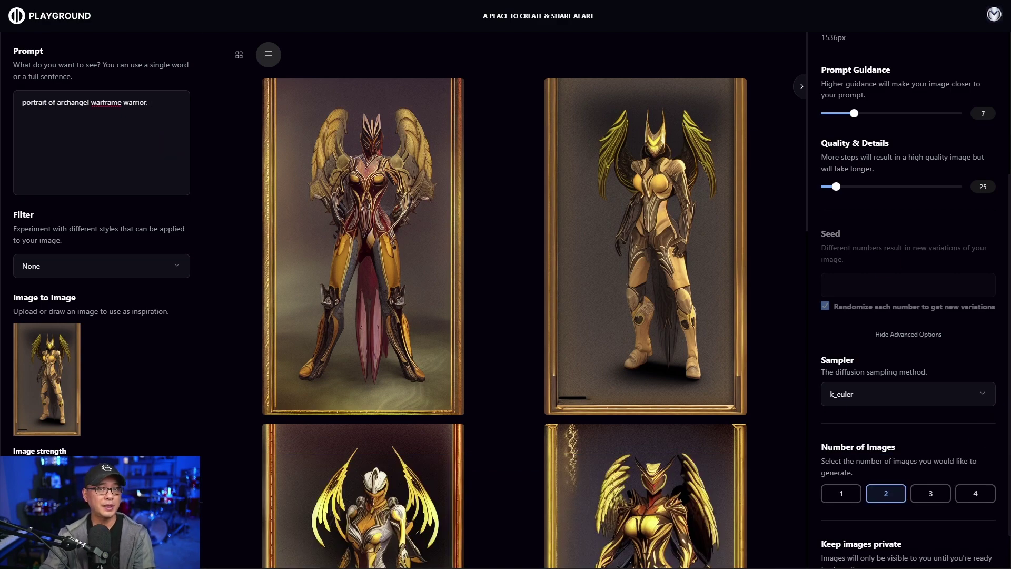
Replace the prompt's trailing comma with "in the style of hyung - tae kim and yoji shinkawa"
{"action": "left_click", "coordinate": [178, 104]}
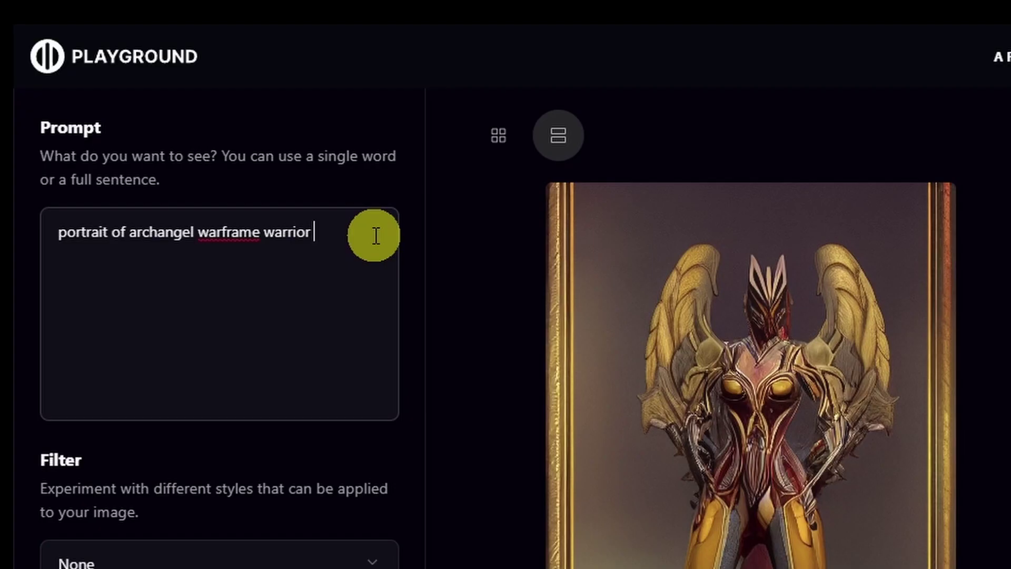
{"action": "key", "text": "BackSpace"}
{"action": "type", "text": "in the style of  hyung - tae kim and yoji shinkawa"}
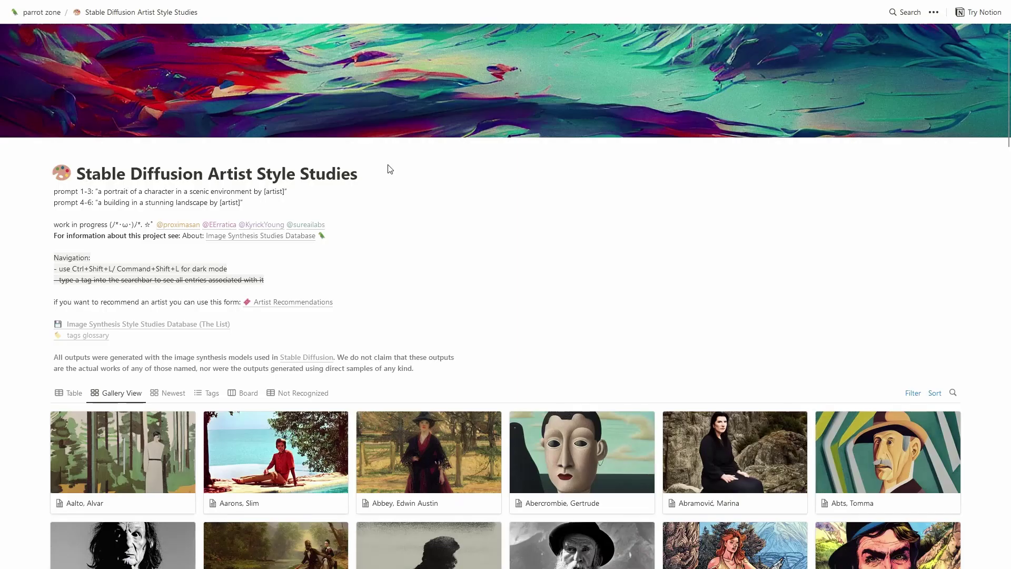
Browse the gallery of the Stable Diffusion Artist Style Studies page for artist styles
{"action": "scroll", "coordinate": [837, 249], "scroll_direction": "down", "scroll_amount": 5}
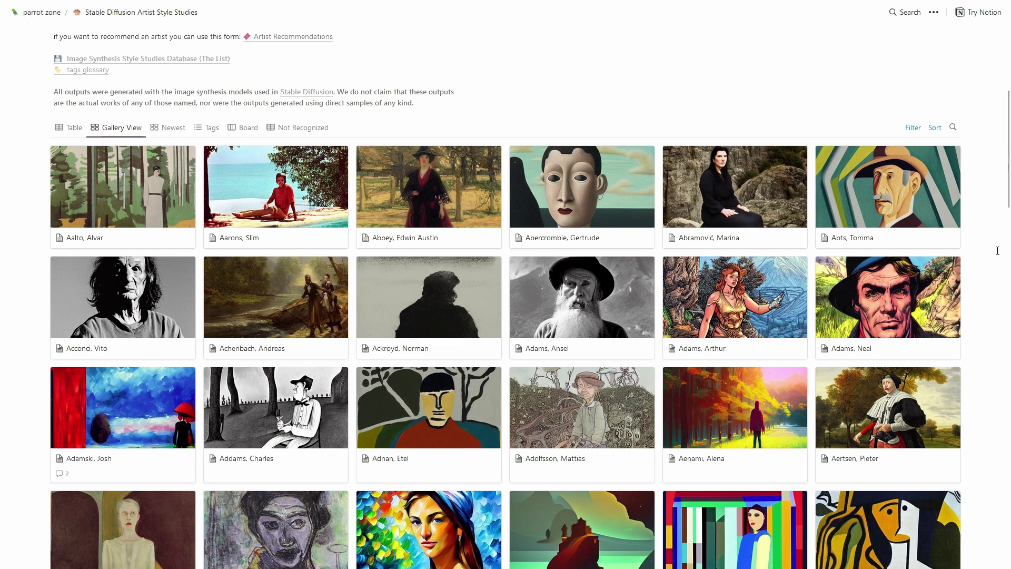
{"action": "scroll", "coordinate": [997, 251], "scroll_direction": "down", "scroll_amount": 8}
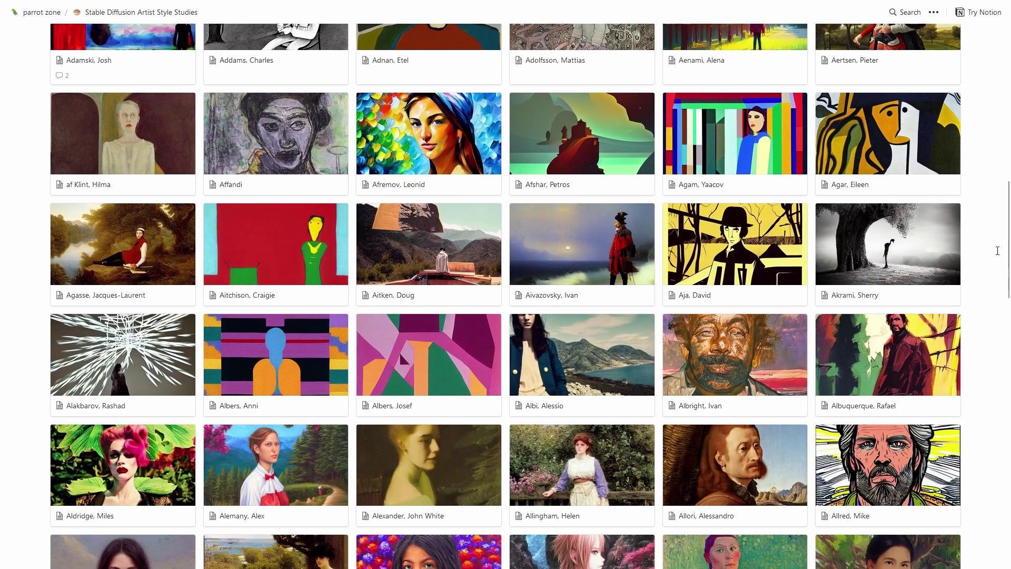
{"action": "scroll", "coordinate": [997, 251], "scroll_direction": "down", "scroll_amount": 8}
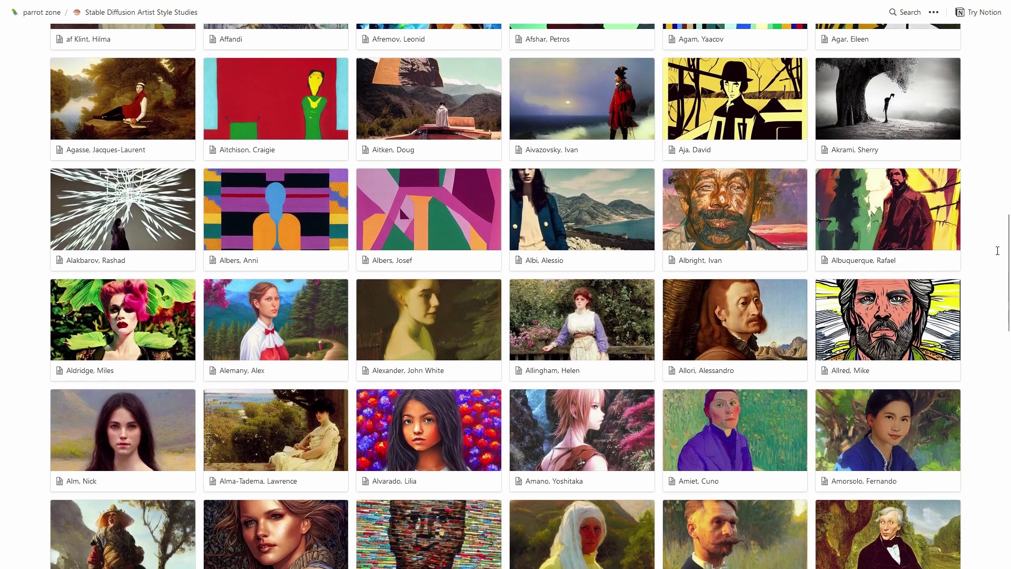
{"action": "scroll", "coordinate": [997, 252], "scroll_direction": "down", "scroll_amount": 8}
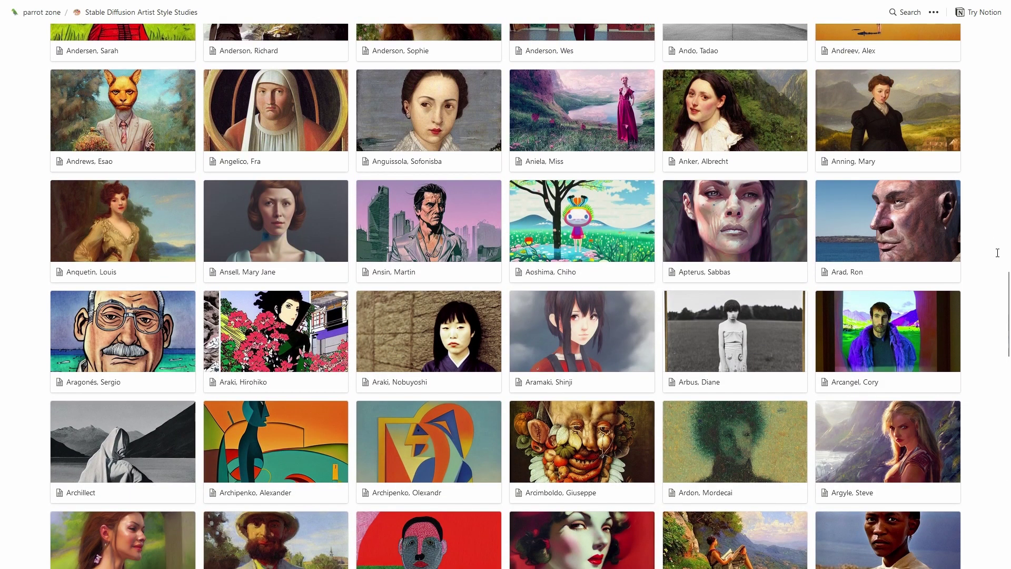
{"action": "scroll", "coordinate": [997, 253], "scroll_direction": "down", "scroll_amount": 5}
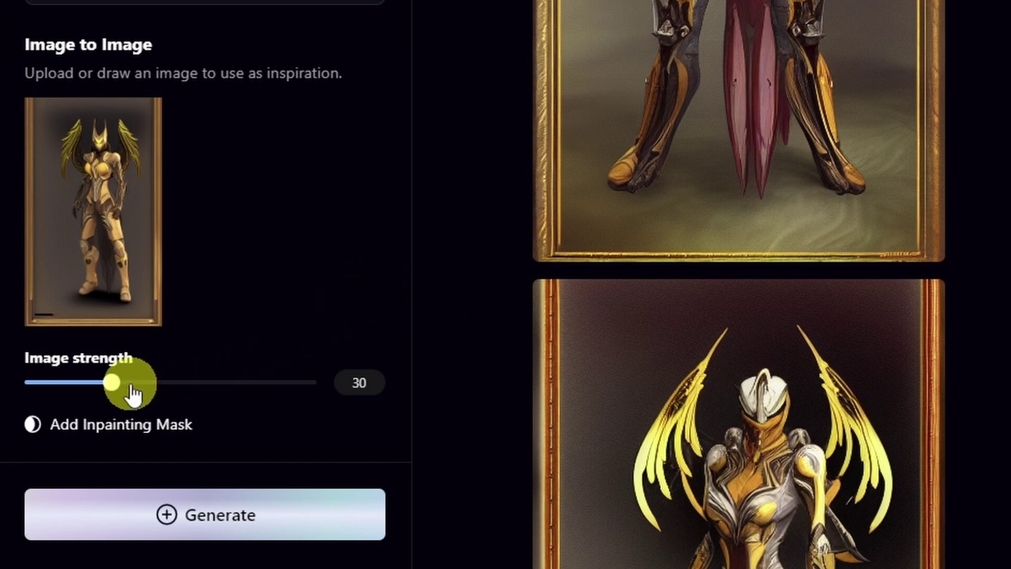
Generate two images with a lower image strength in Playground and delete the cropped dark-winged result
{"action": "left_click_drag", "start_coordinate": [112, 383], "coordinate": [68, 384]}
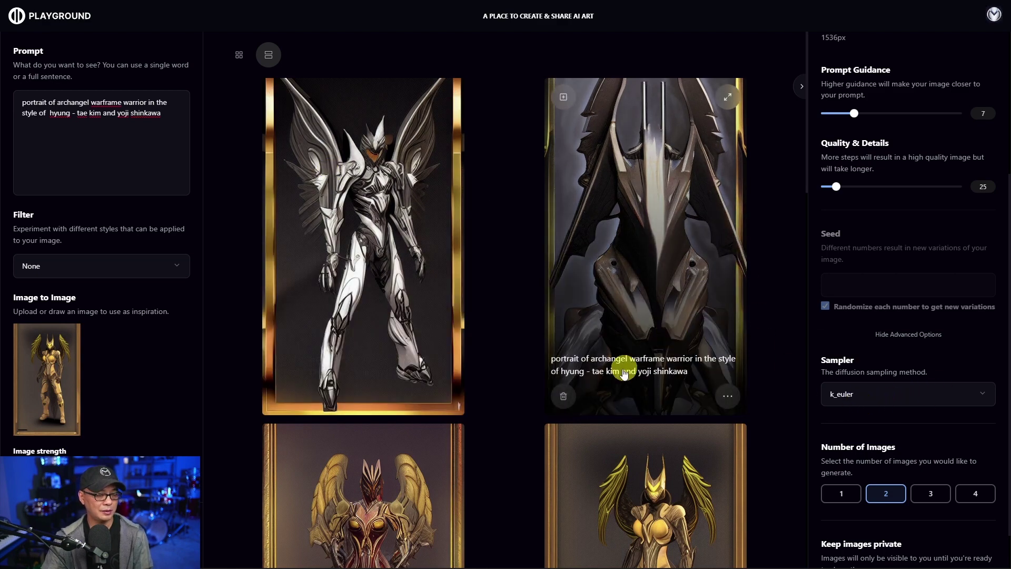
{"action": "left_click", "coordinate": [571, 399]}
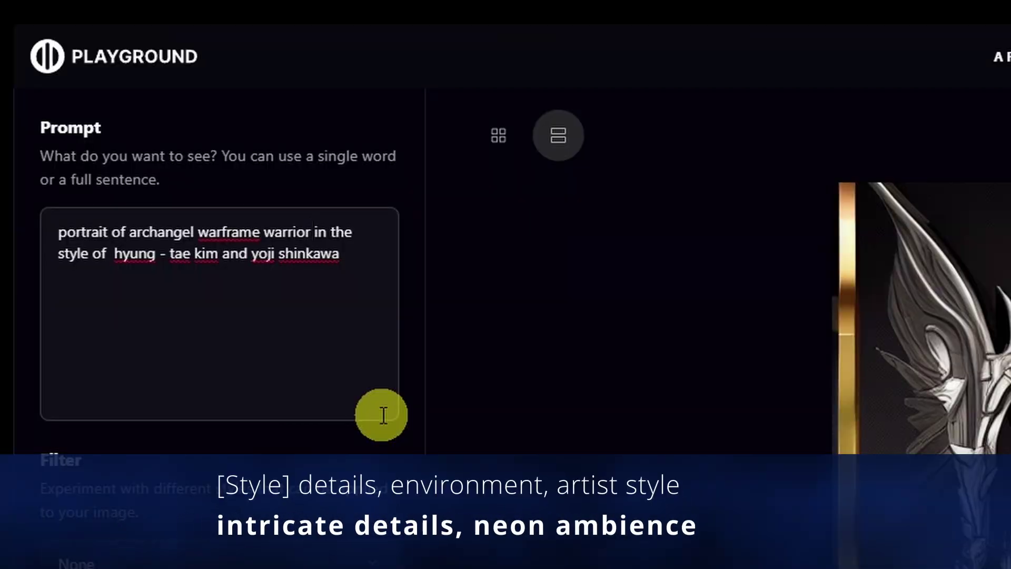
Insert "in a cyber punk city, intricate details, neon ambiance" after "warrior" in the prompt and generate two images
{"action": "type", "text": ", intgricate"}
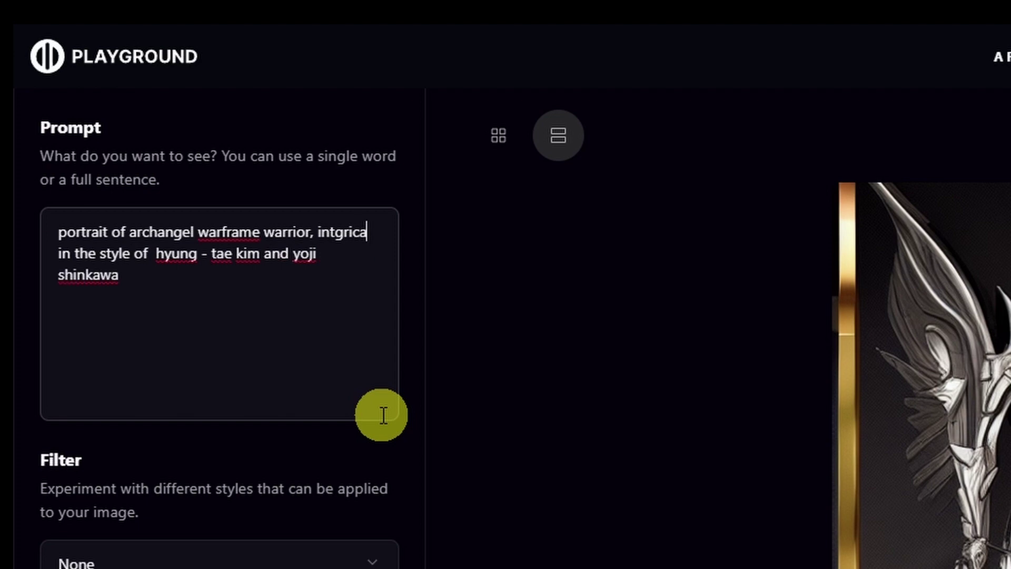
{"action": "type", "text": " details, "}
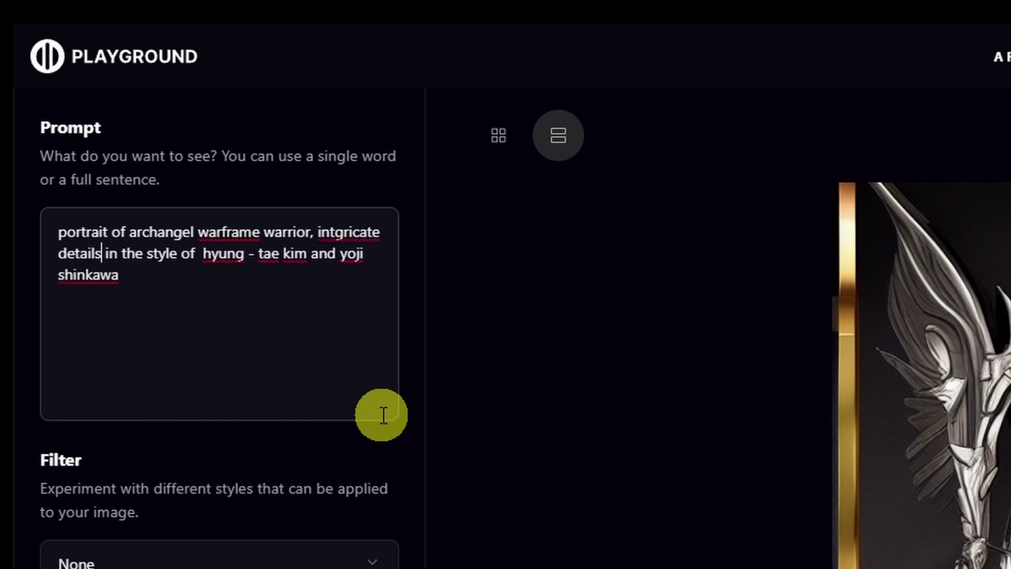
{"action": "type", "text": "neon "}
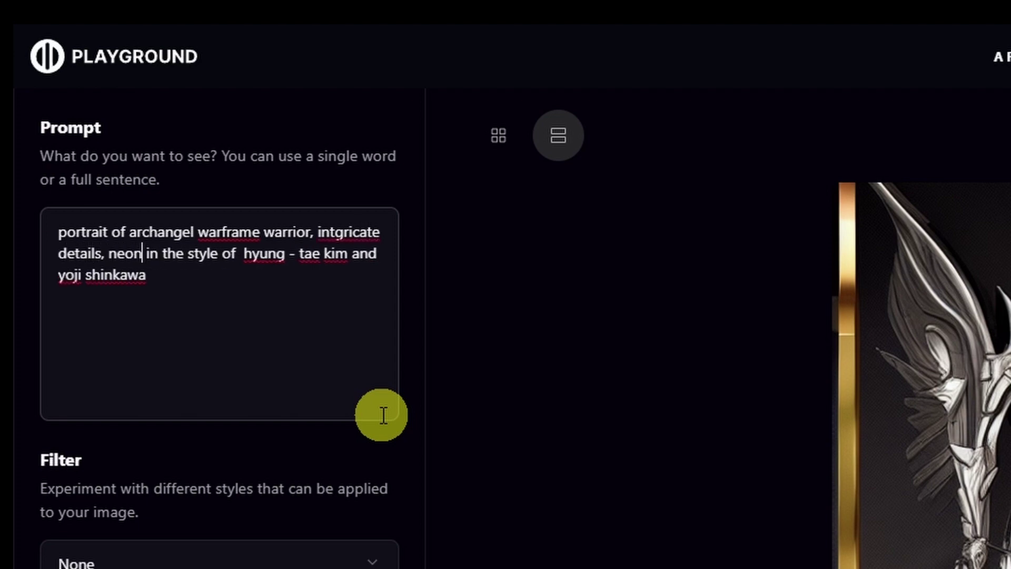
{"action": "type", "text": "ambiance"}
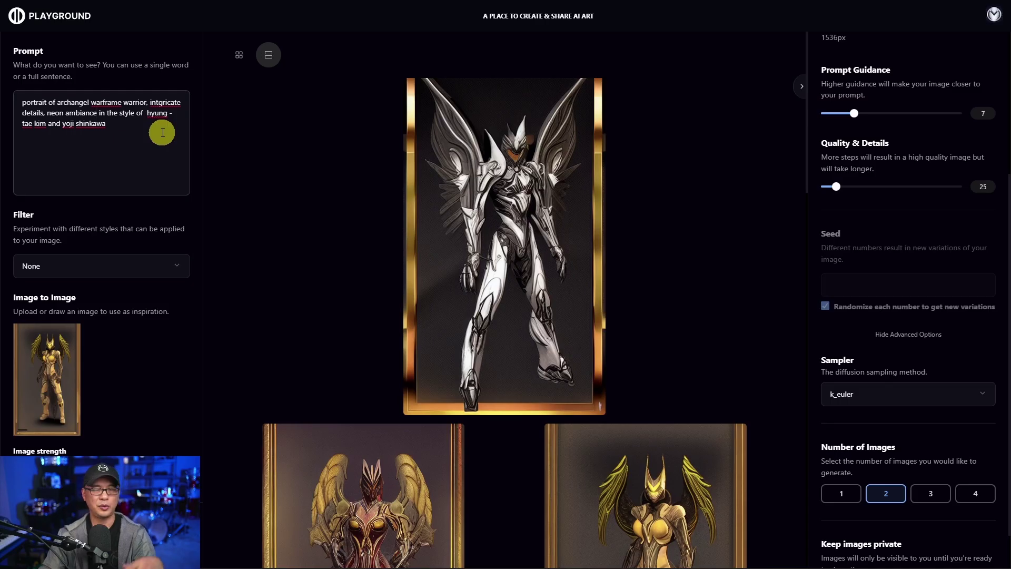
{"action": "left_click", "coordinate": [147, 102]}
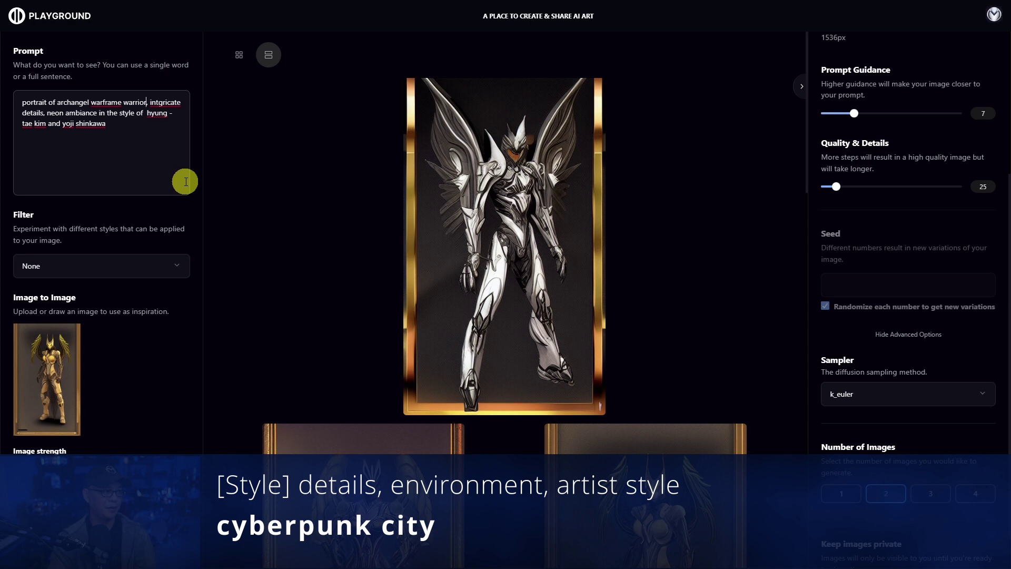
{"action": "type", "text": "in"}
{"action": "type", "text": " a cyber punk city,"}
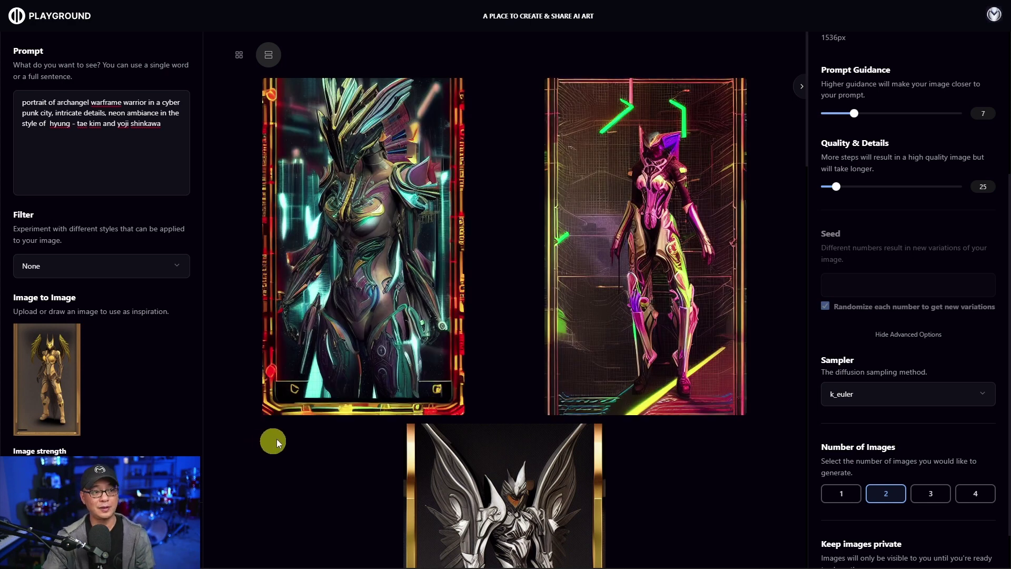
Generate another pair of images with the same prompt and use the golden figure before the blue city as the Image to Image source
{"action": "mouse_move", "coordinate": [732, 396]}
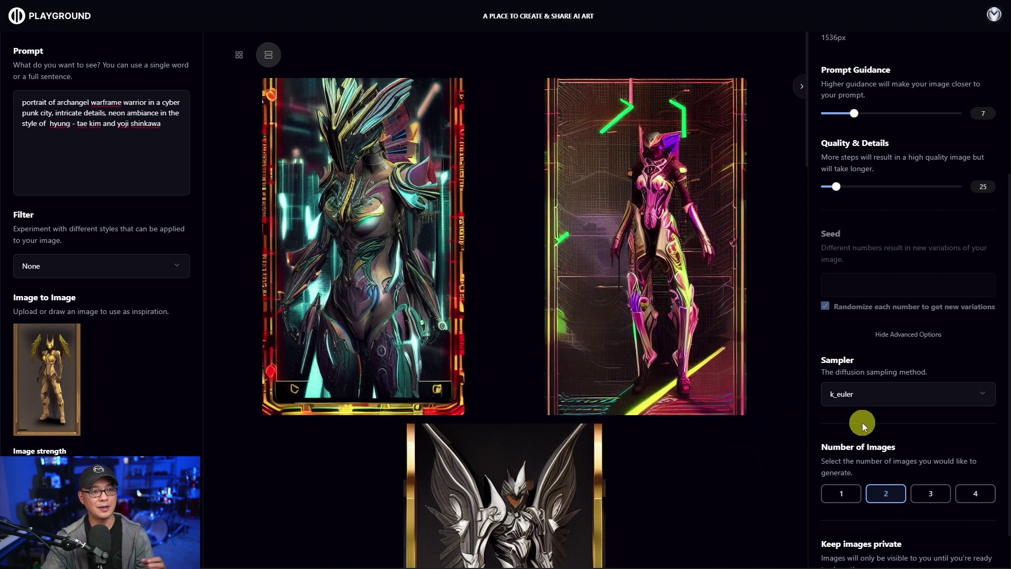
{"action": "mouse_move", "coordinate": [399, 263]}
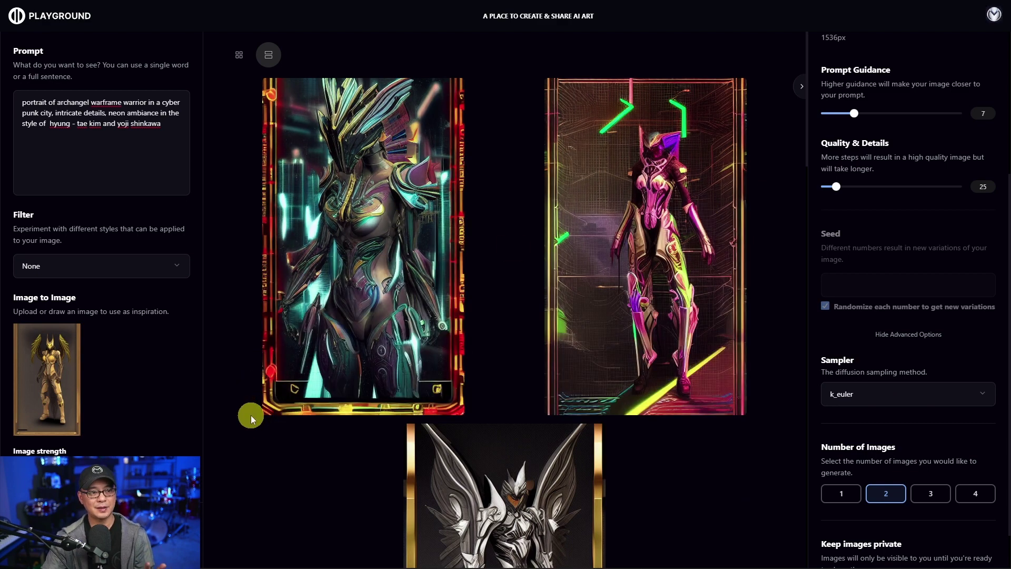
{"action": "mouse_move", "coordinate": [533, 431]}
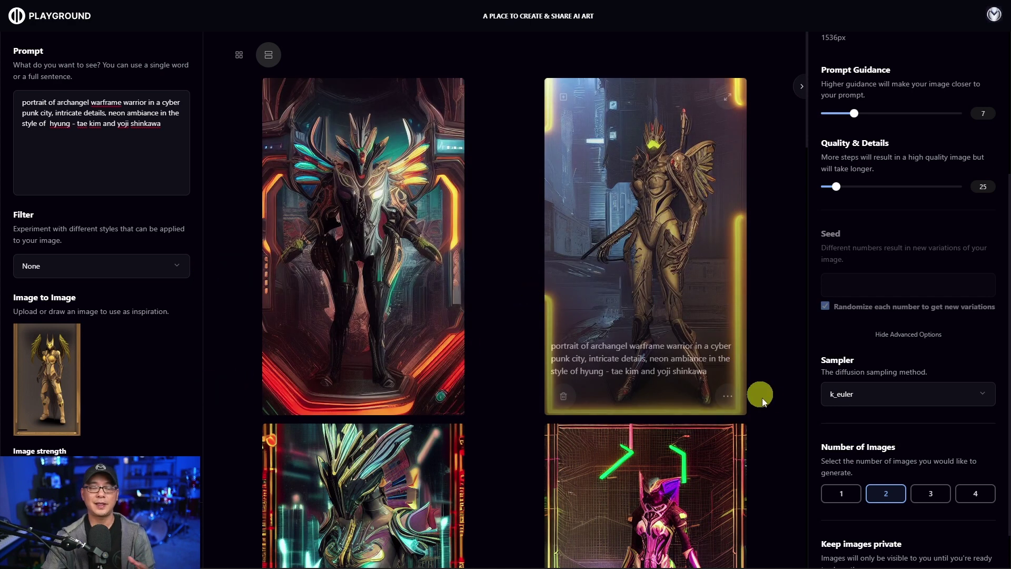
{"action": "left_click", "coordinate": [728, 398]}
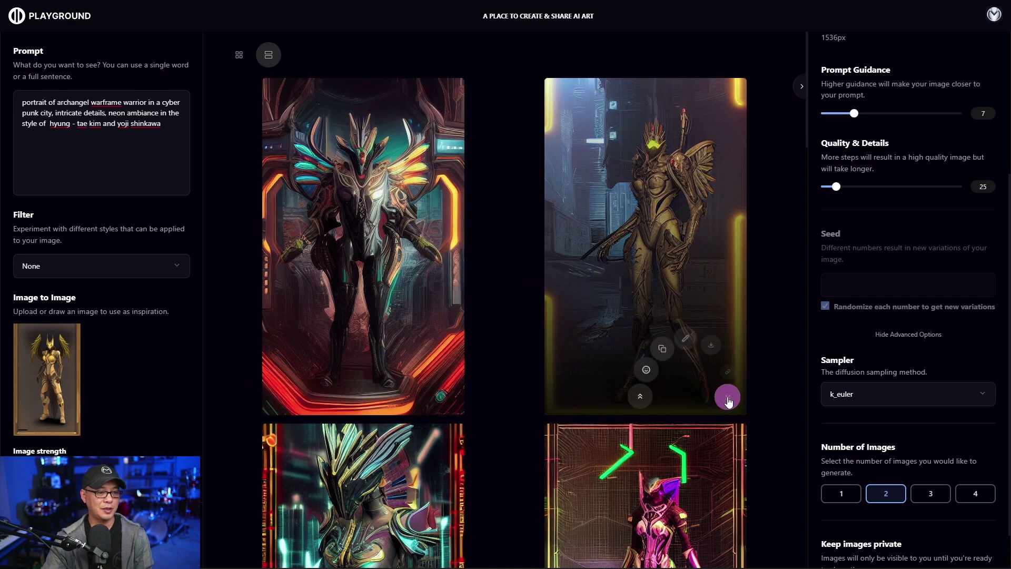
{"action": "left_click", "coordinate": [656, 344]}
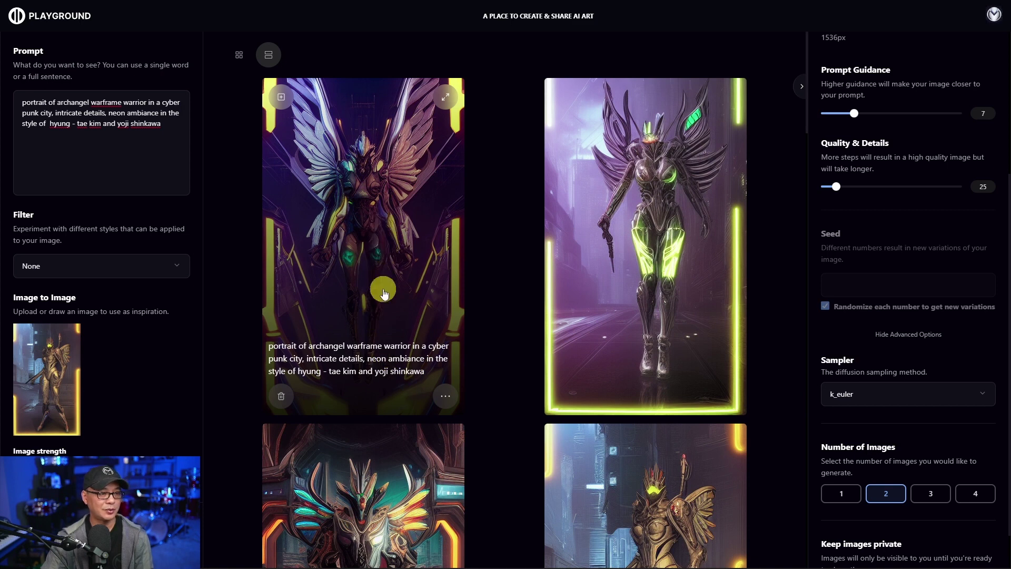
Generate two images from the golden city figure and make the one with spread wings and yellow neon on purple the Image to Image source
{"action": "mouse_move", "coordinate": [449, 396]}
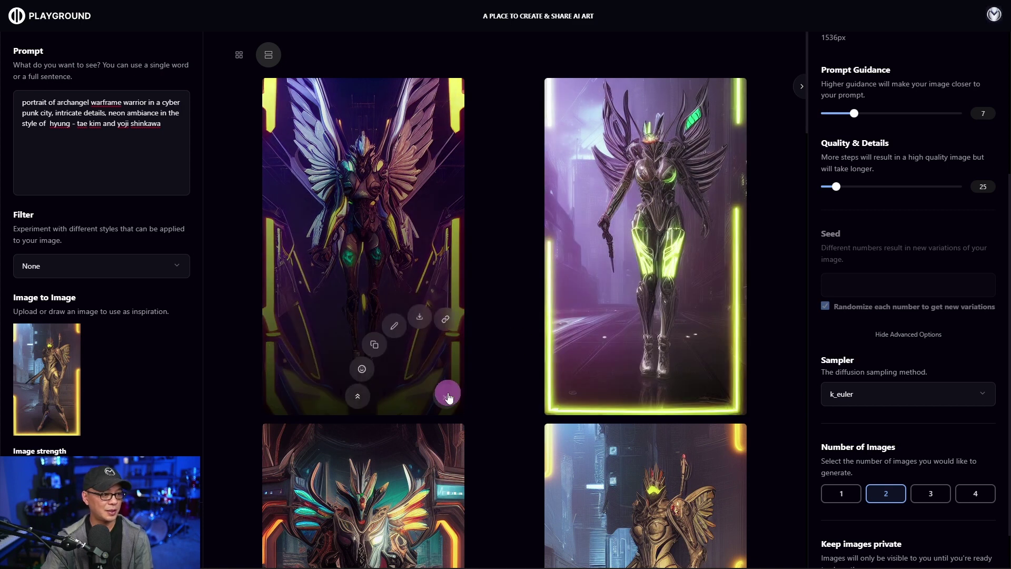
{"action": "left_click", "coordinate": [377, 346]}
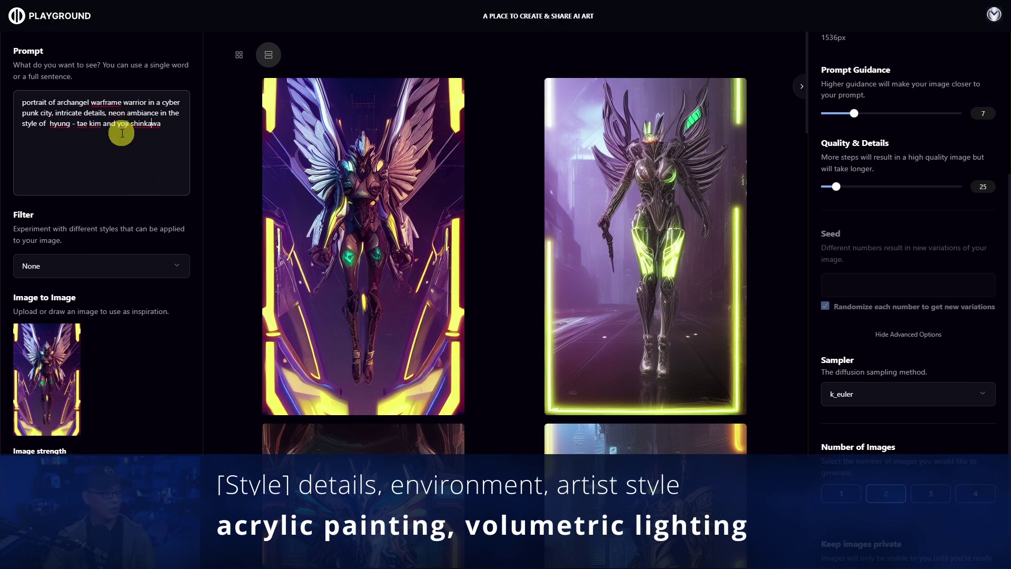
Insert ", acrylic painting, volumetric lighting," after "neon ambiance" in the prompt and generate two images
{"action": "left_click", "coordinate": [158, 113]}
{"action": "type", "text": ", "}
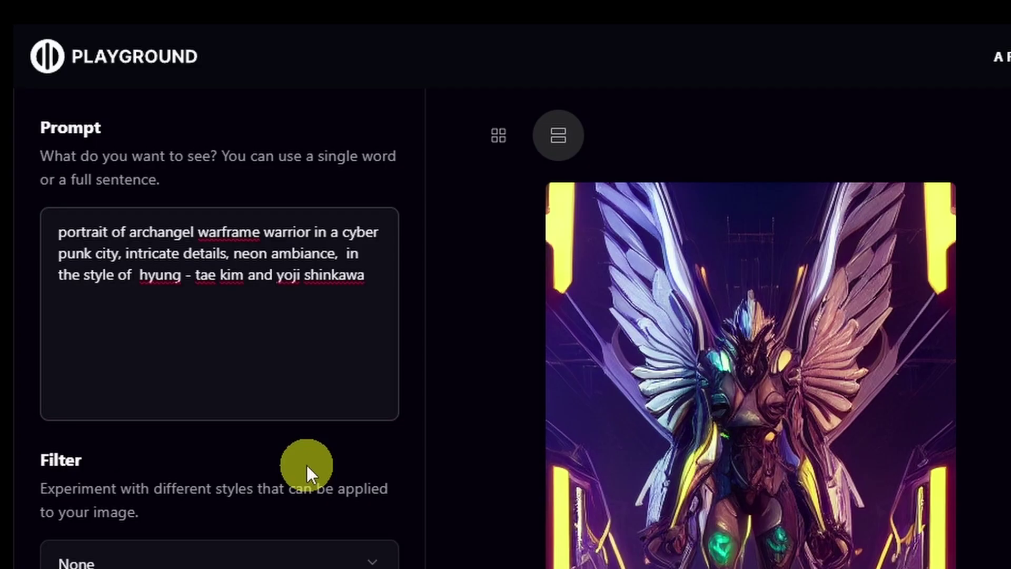
{"action": "type", "text": "acx"}
{"action": "key", "text": "BackSpace"}
{"action": "type", "text": "rylic painting, "}
{"action": "type", "text": "volumetr"}
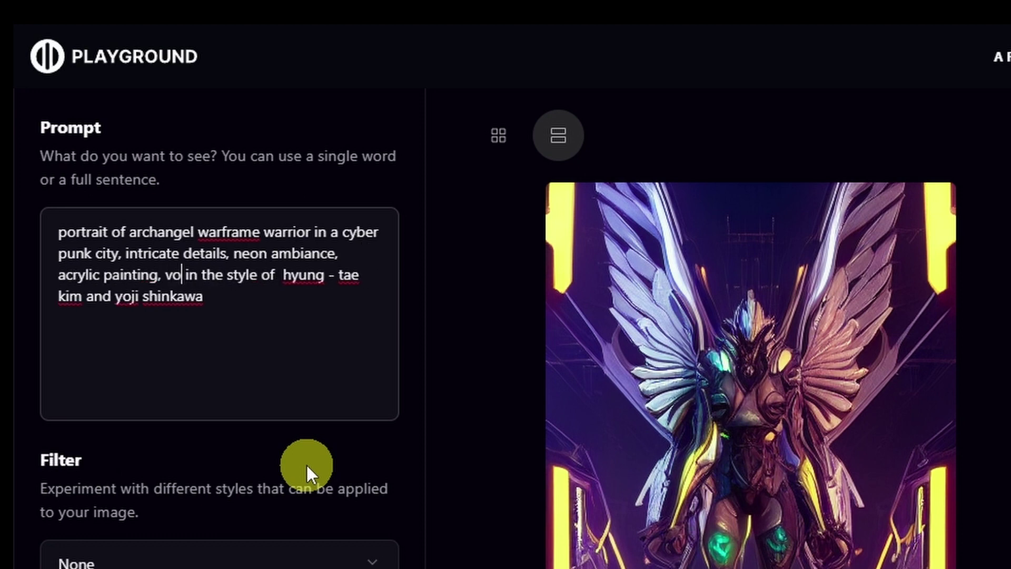
{"action": "type", "text": "lighting,"}
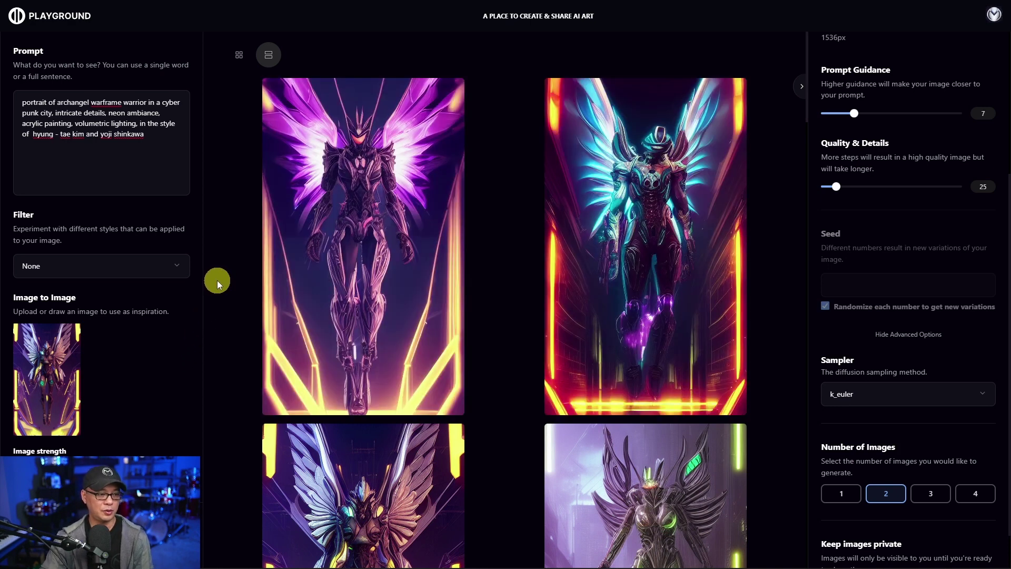
Use the new figure with glowing magenta wings as the Image to Image source
{"action": "mouse_move", "coordinate": [361, 224]}
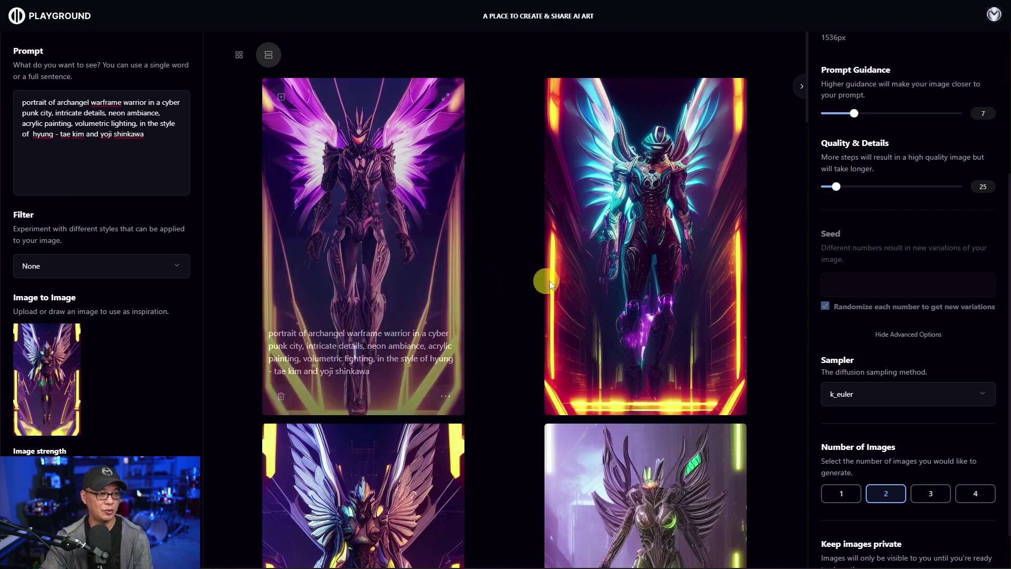
{"action": "left_click", "coordinate": [445, 396]}
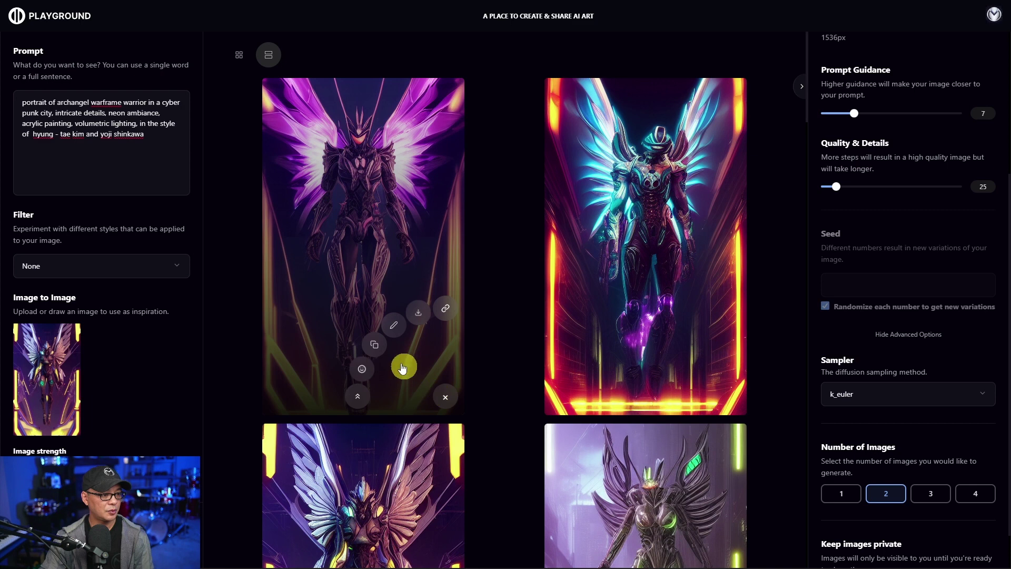
{"action": "left_click", "coordinate": [375, 346]}
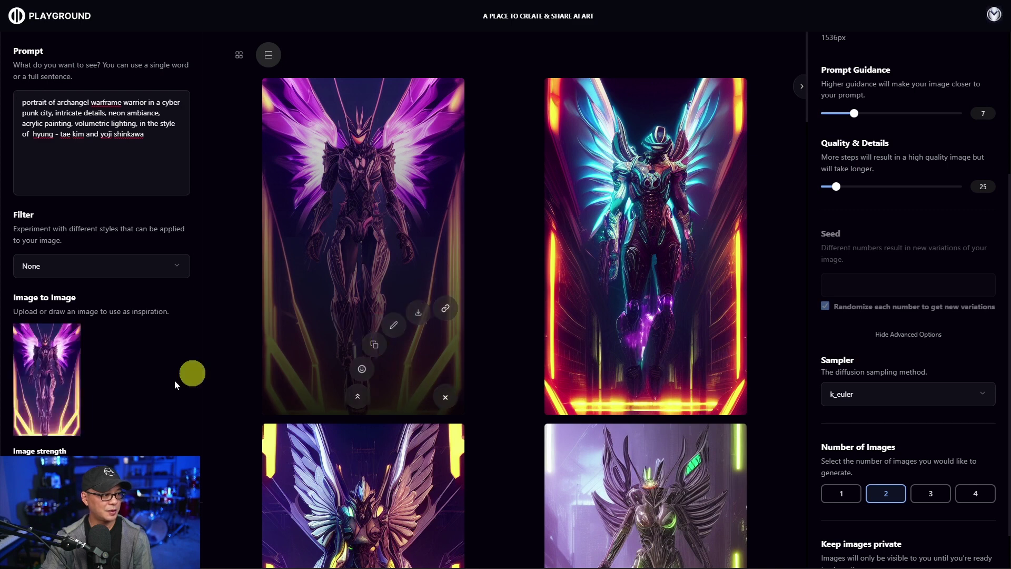
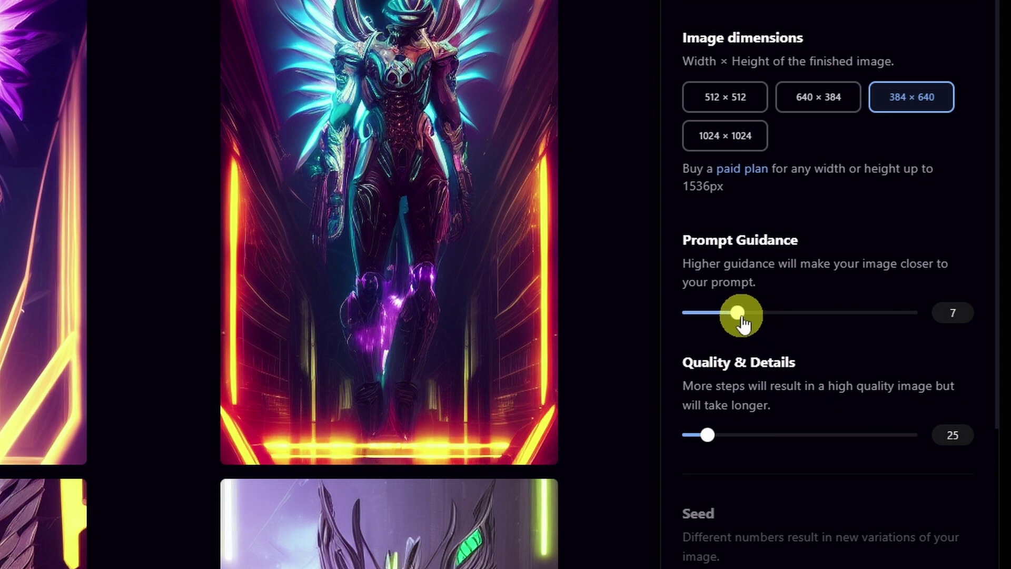
Set Prompt Guidance to 10, Quality & Details to 40 and the number of images to 4
{"action": "left_click_drag", "start_coordinate": [743, 321], "coordinate": [763, 322]}
{"action": "scroll", "coordinate": [835, 460], "scroll_direction": "down", "scroll_amount": 8}
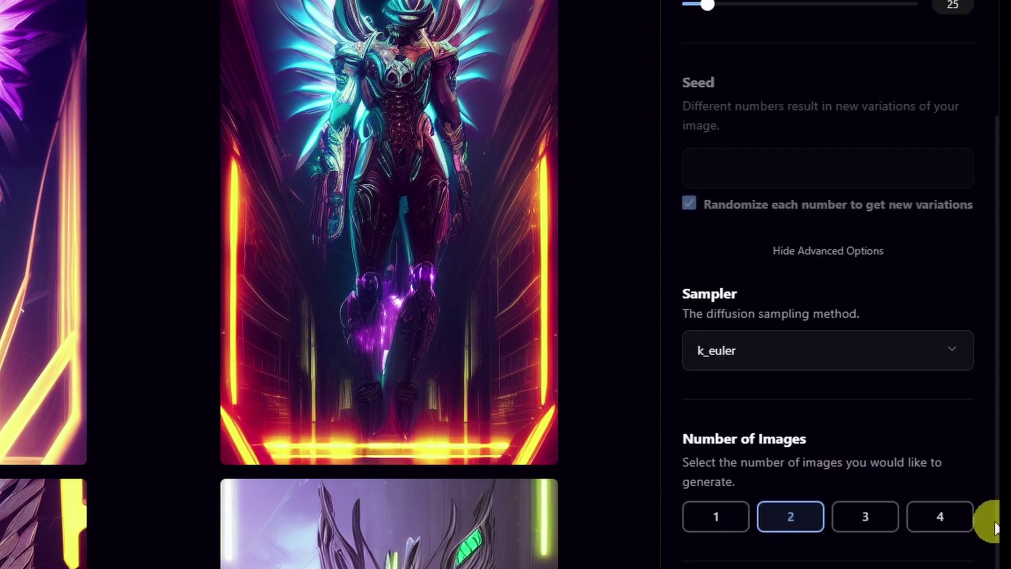
{"action": "scroll", "coordinate": [804, 368], "scroll_direction": "up", "scroll_amount": 8}
{"action": "left_click_drag", "start_coordinate": [709, 435], "coordinate": [739, 441]}
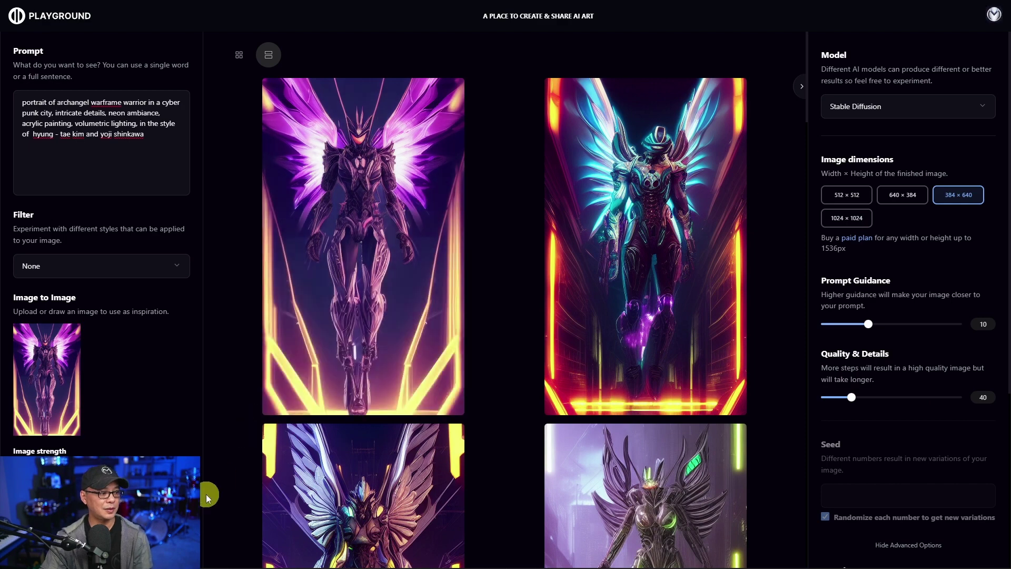
{"action": "scroll", "coordinate": [978, 434], "scroll_direction": "down", "scroll_amount": 5}
{"action": "left_click", "coordinate": [982, 449]}
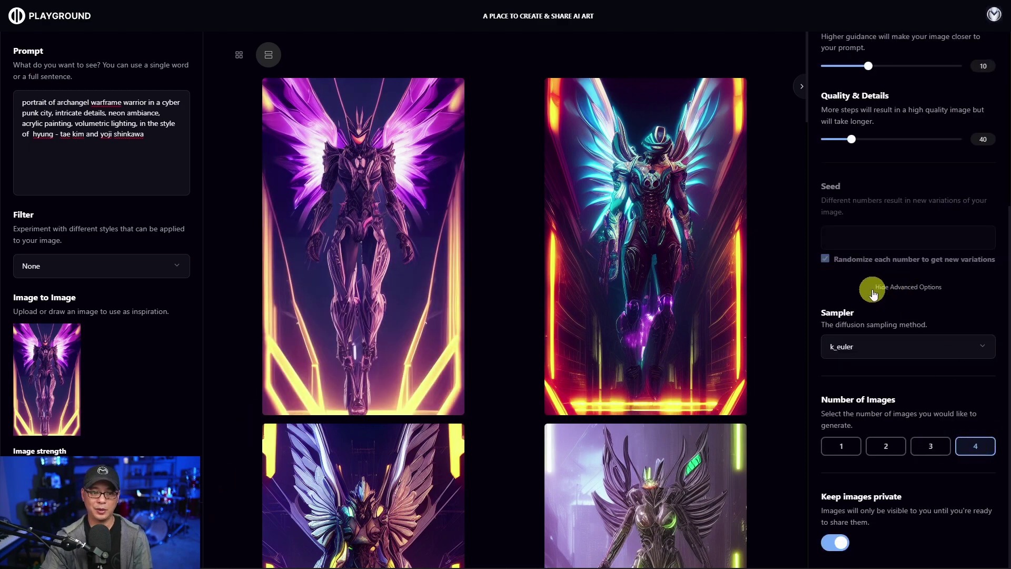
Generate four images from the magenta-winged source and review the results
{"action": "scroll", "coordinate": [871, 297], "scroll_direction": "up", "scroll_amount": 5}
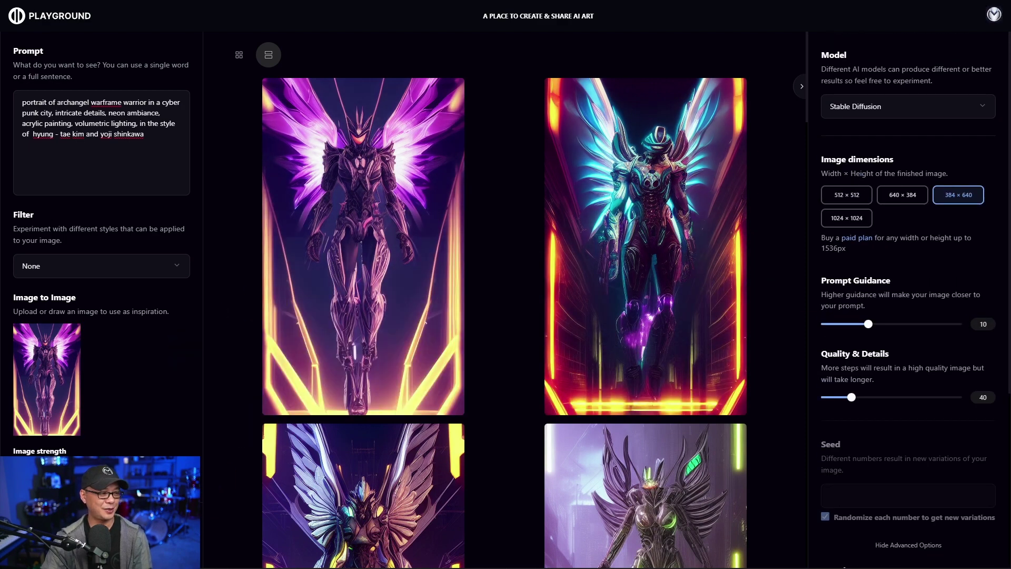
{"action": "left_click", "coordinate": [101, 551]}
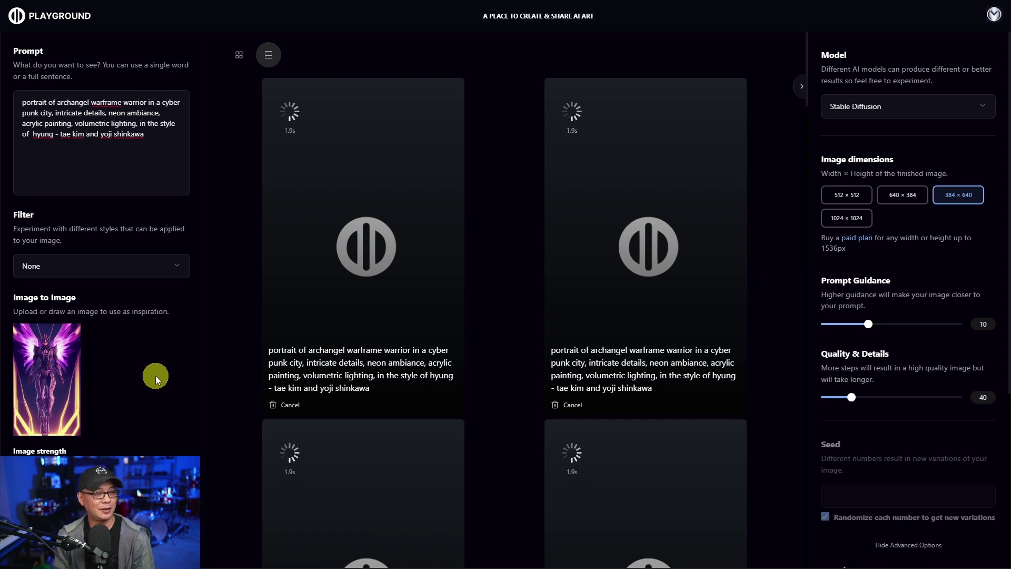
{"action": "scroll", "coordinate": [756, 190], "scroll_direction": "down", "scroll_amount": 6}
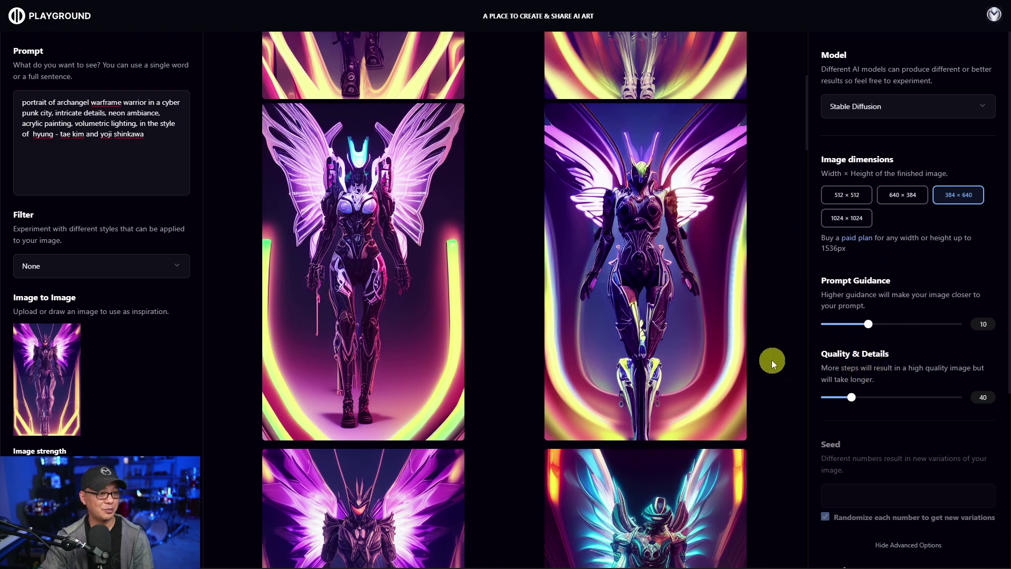
Generate another four images from the same magenta-winged source and settings, and review the new results
{"action": "scroll", "coordinate": [683, 412], "scroll_direction": "up", "scroll_amount": 6}
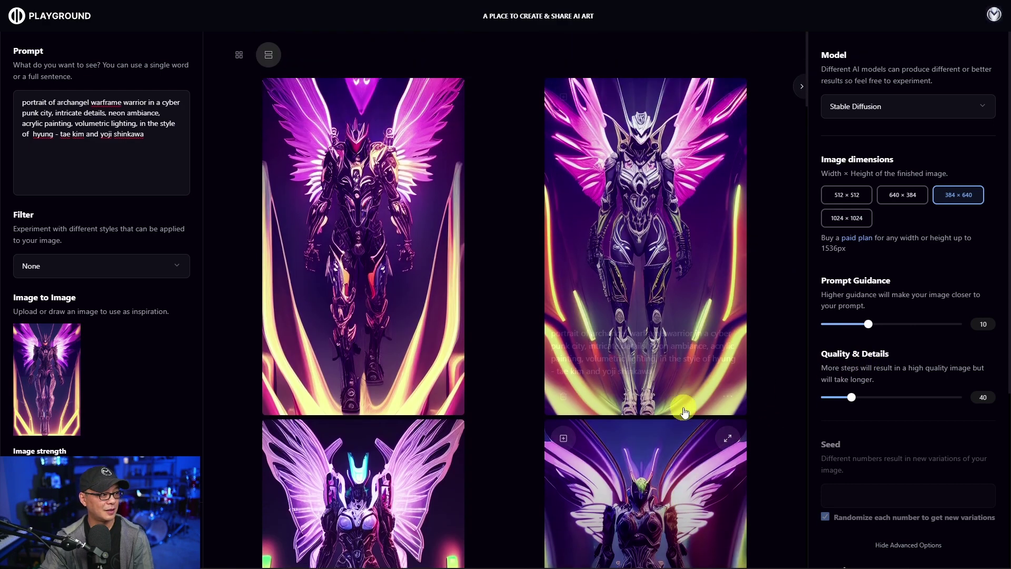
{"action": "key", "text": "ctrl+Return"}
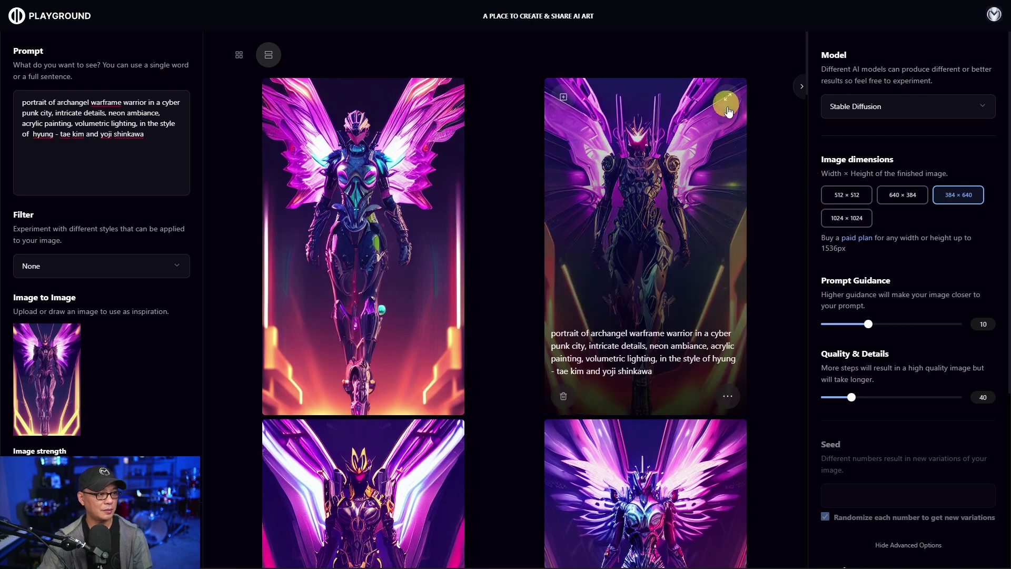
{"action": "scroll", "coordinate": [703, 138], "scroll_direction": "down", "scroll_amount": 4}
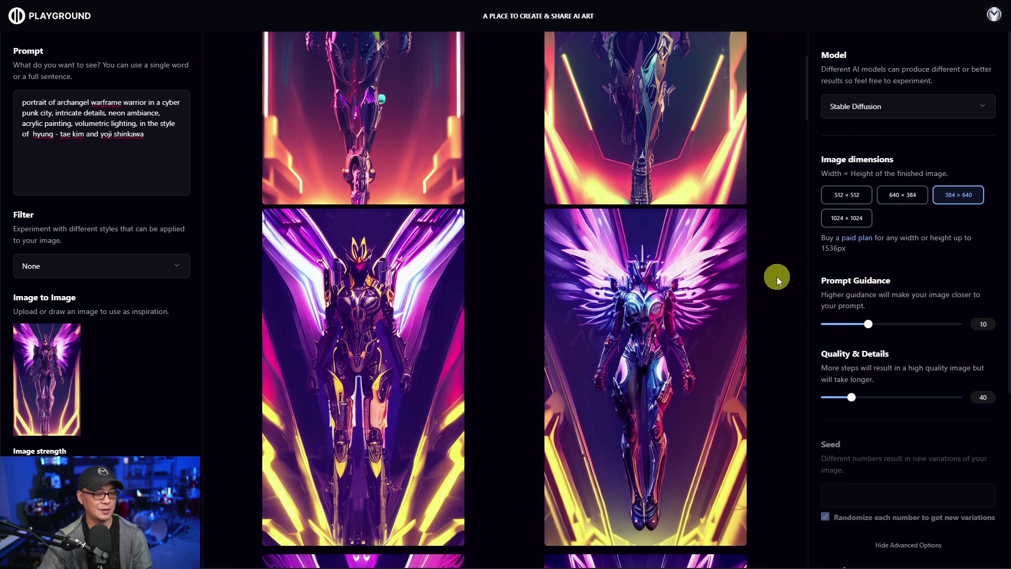
{"action": "scroll", "coordinate": [753, 284], "scroll_direction": "up", "scroll_amount": 4}
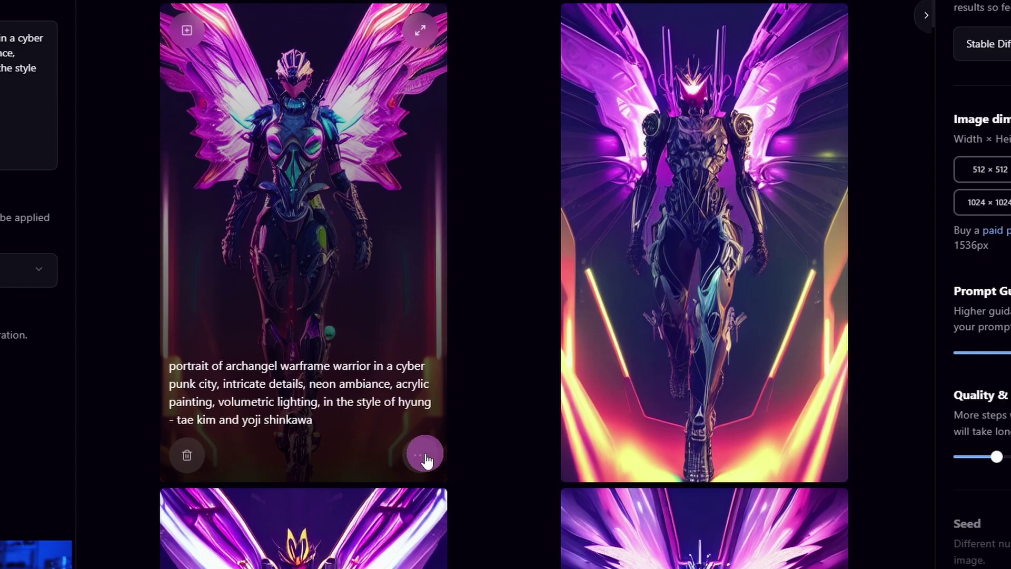
Upscale the new figure with pink butterfly-like wings and teal armour, and save the upscaled PNG to the Downloads folder
{"action": "left_click", "coordinate": [445, 395]}
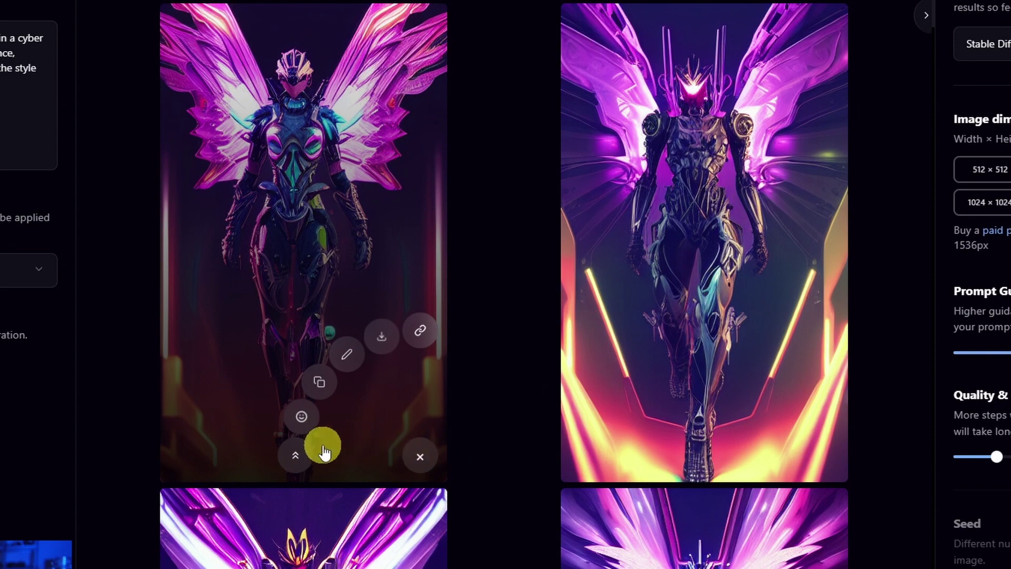
{"action": "left_click", "coordinate": [298, 456]}
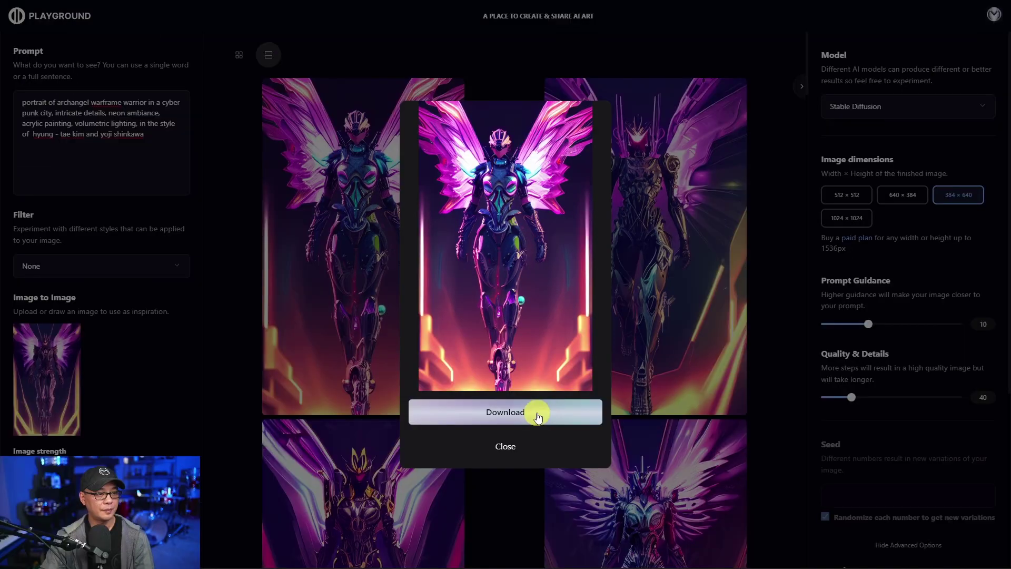
{"action": "left_click", "coordinate": [549, 481]}
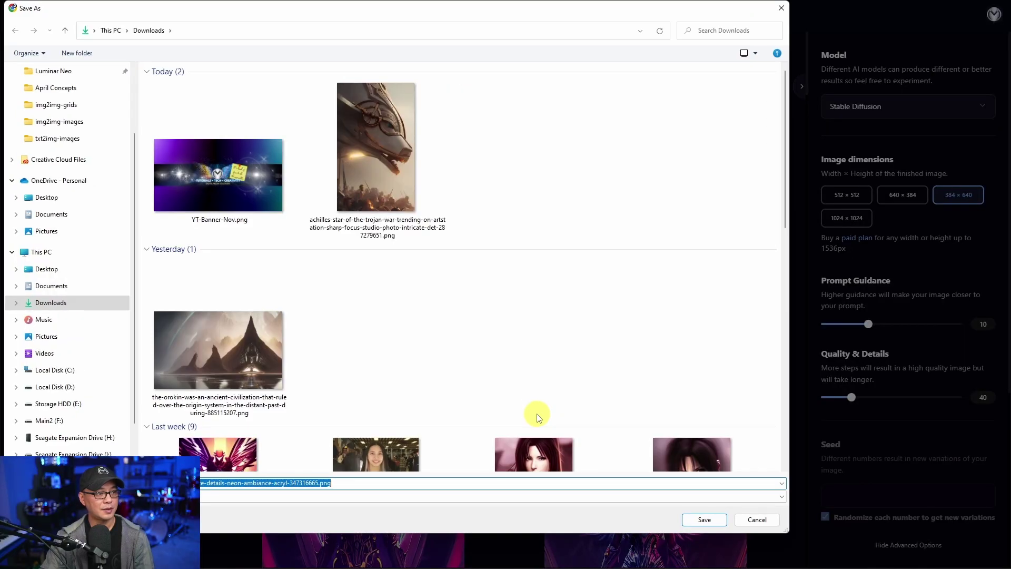
{"action": "left_click", "coordinate": [704, 520]}
{"action": "left_click", "coordinate": [621, 435]}
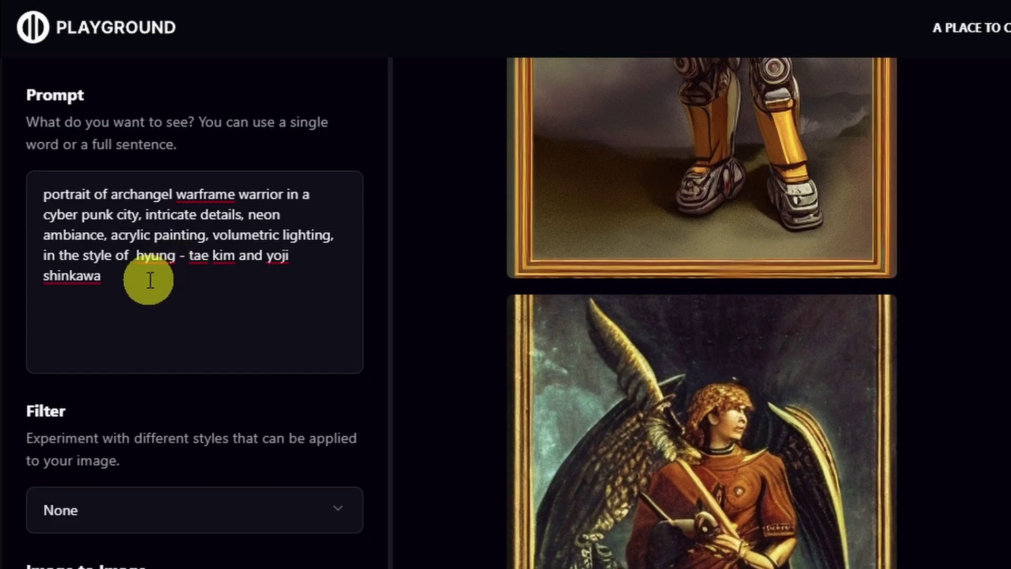
Review the final prompt and compare the generated images from the earliest painted archangels up to the newest neon-winged warriors
{"action": "left_click_drag", "start_coordinate": [76, 199], "coordinate": [9, 152]}
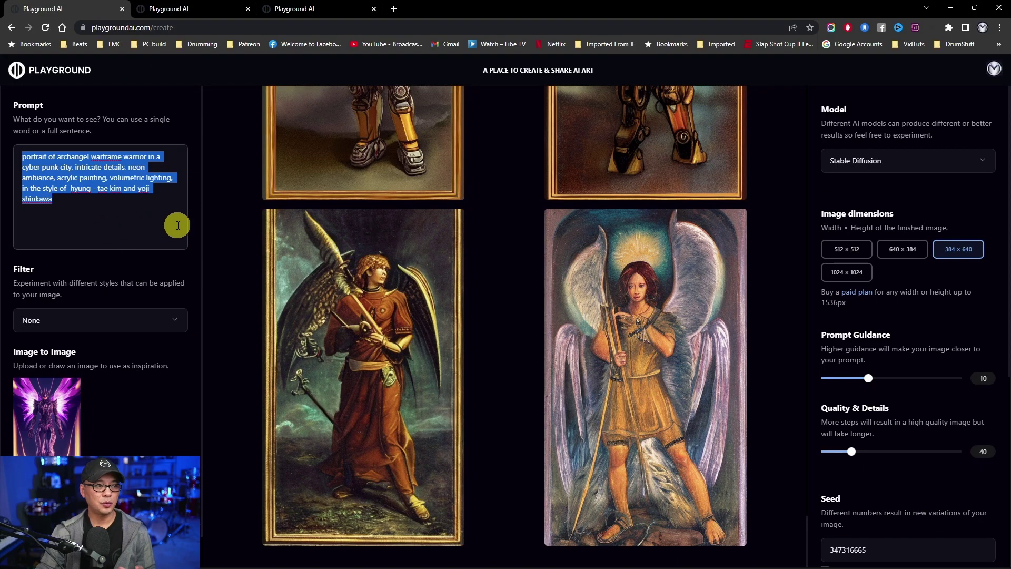
{"action": "left_click", "coordinate": [225, 214]}
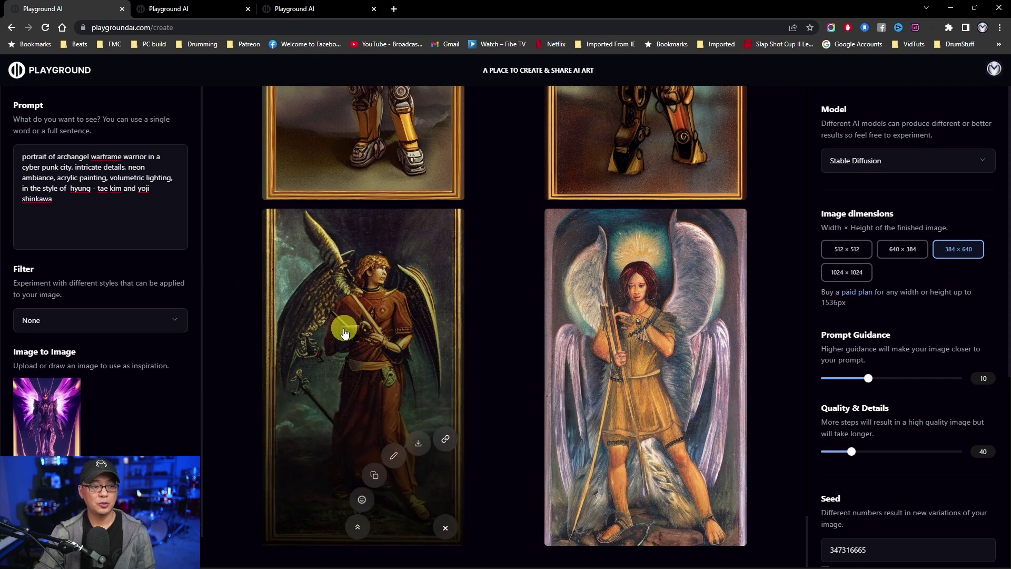
{"action": "mouse_move", "coordinate": [588, 331]}
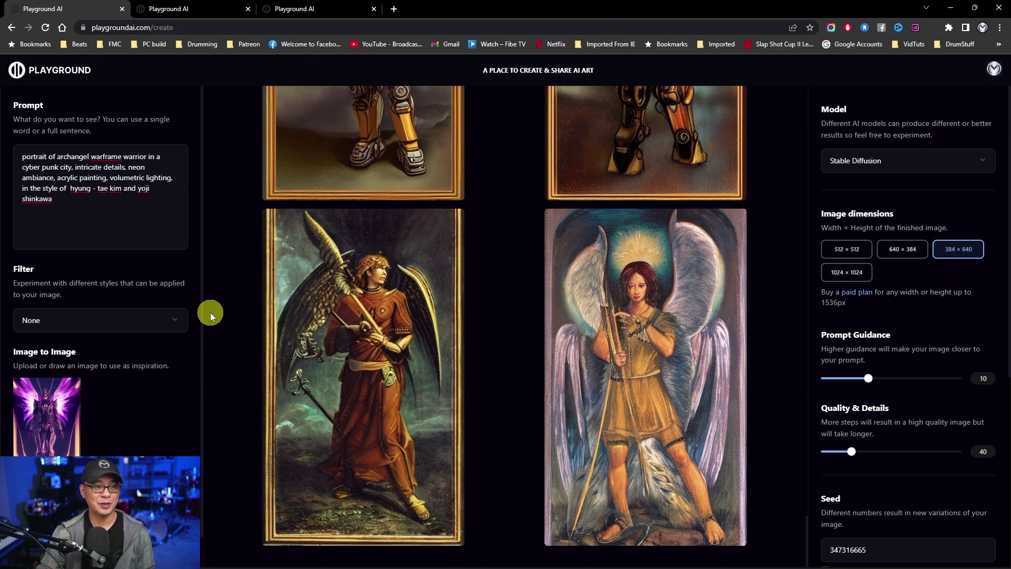
{"action": "scroll", "coordinate": [211, 314], "scroll_direction": "up", "scroll_amount": 5}
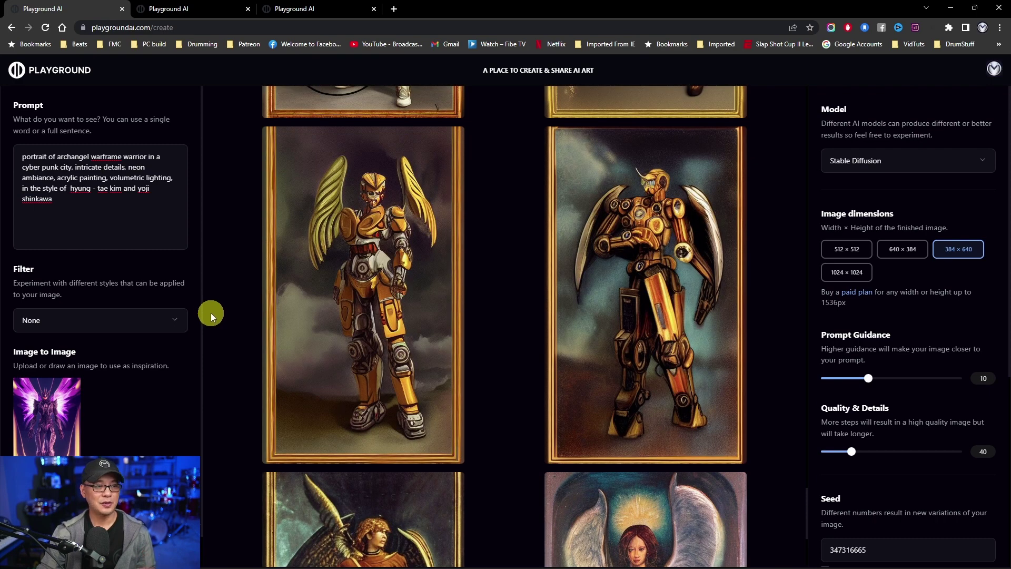
{"action": "scroll", "coordinate": [211, 313], "scroll_direction": "up", "scroll_amount": 6}
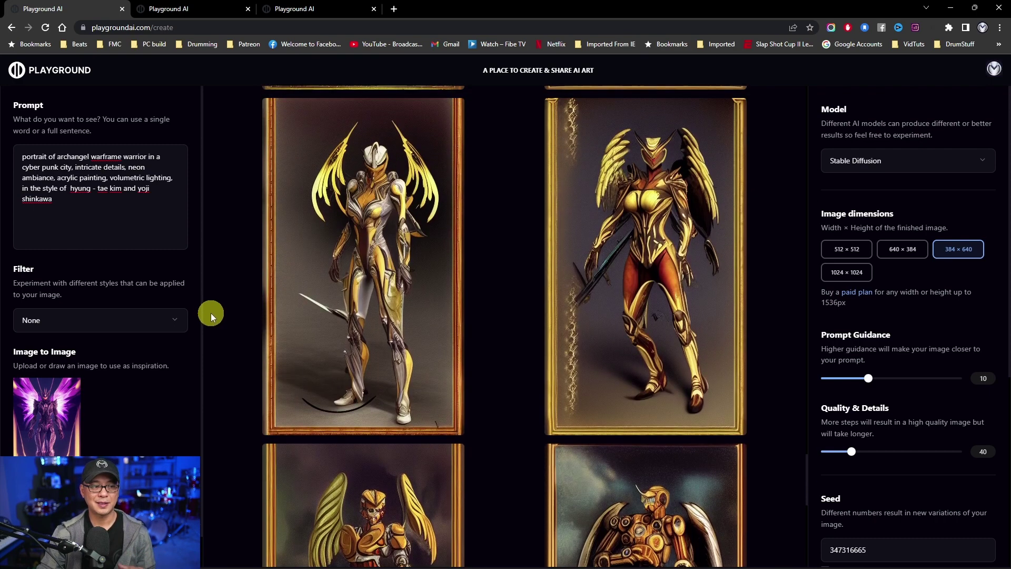
{"action": "scroll", "coordinate": [211, 313], "scroll_direction": "up", "scroll_amount": 7}
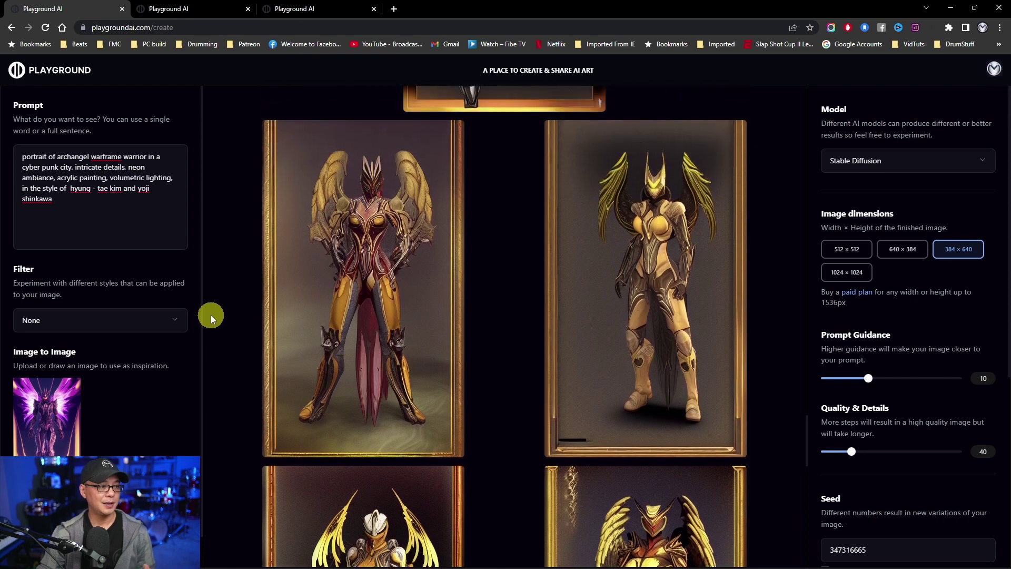
{"action": "scroll", "coordinate": [211, 314], "scroll_direction": "up", "scroll_amount": 7}
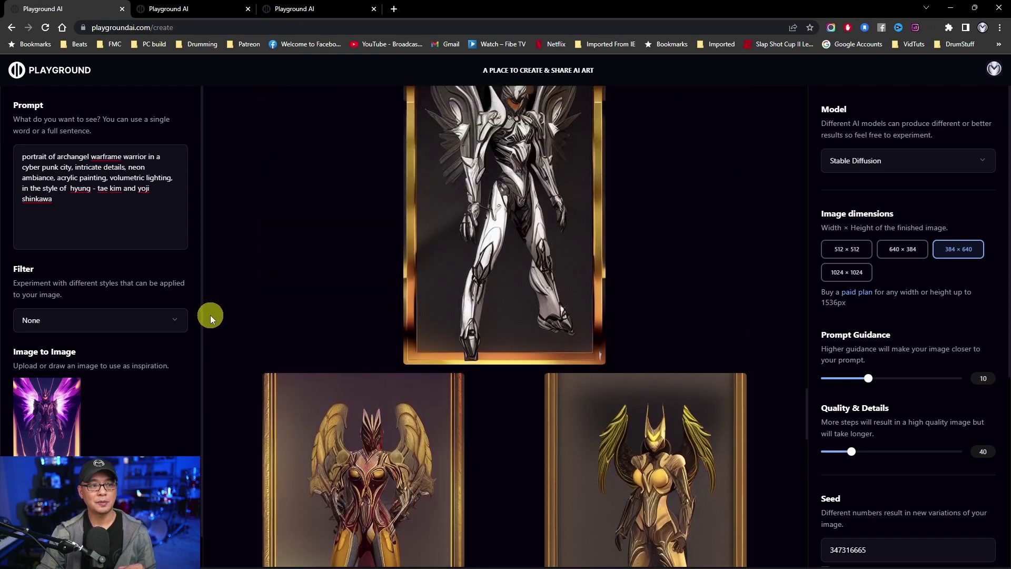
{"action": "scroll", "coordinate": [210, 315], "scroll_direction": "up", "scroll_amount": 6}
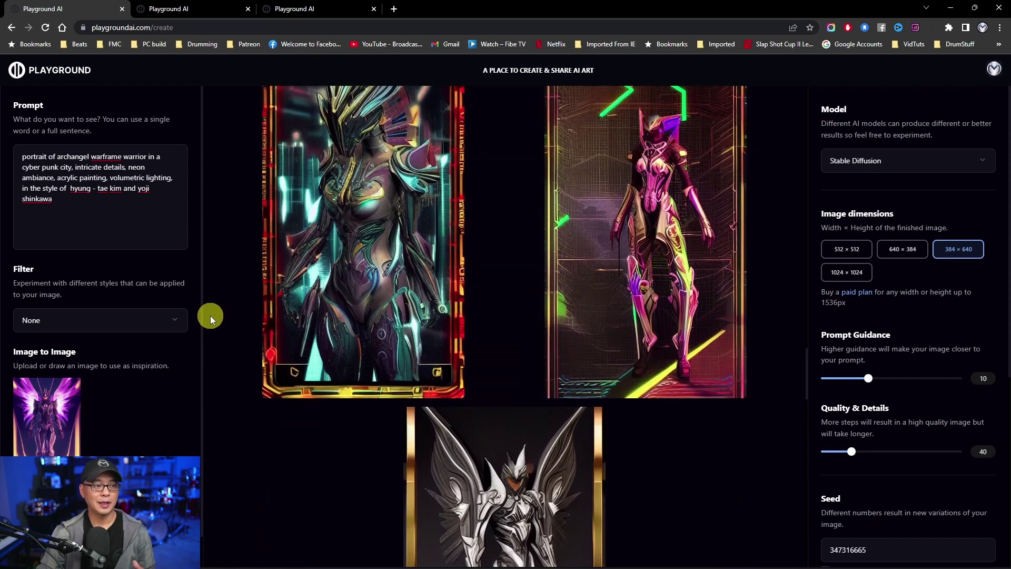
{"action": "scroll", "coordinate": [210, 315], "scroll_direction": "up", "scroll_amount": 6}
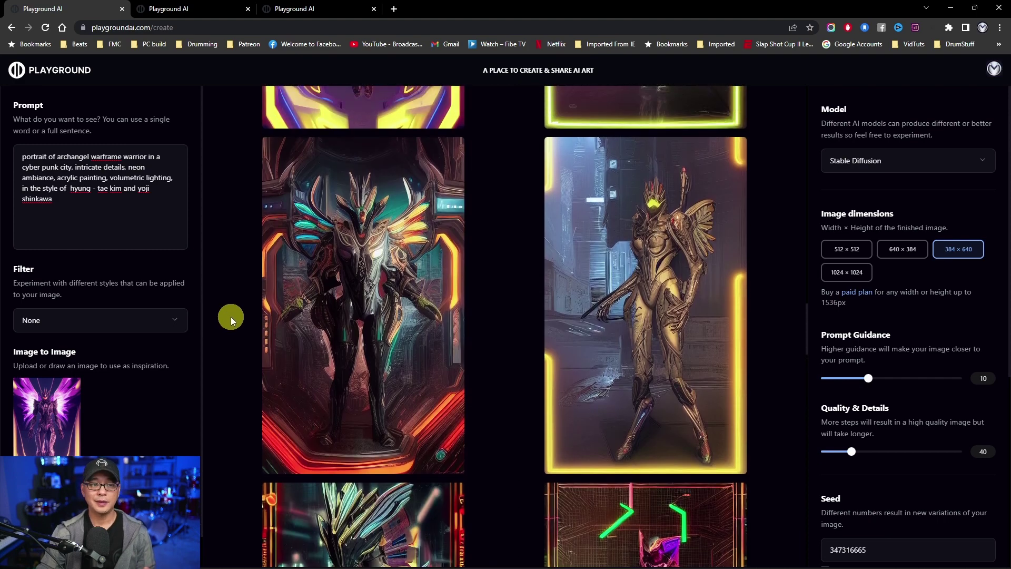
{"action": "scroll", "coordinate": [231, 317], "scroll_direction": "up", "scroll_amount": 15}
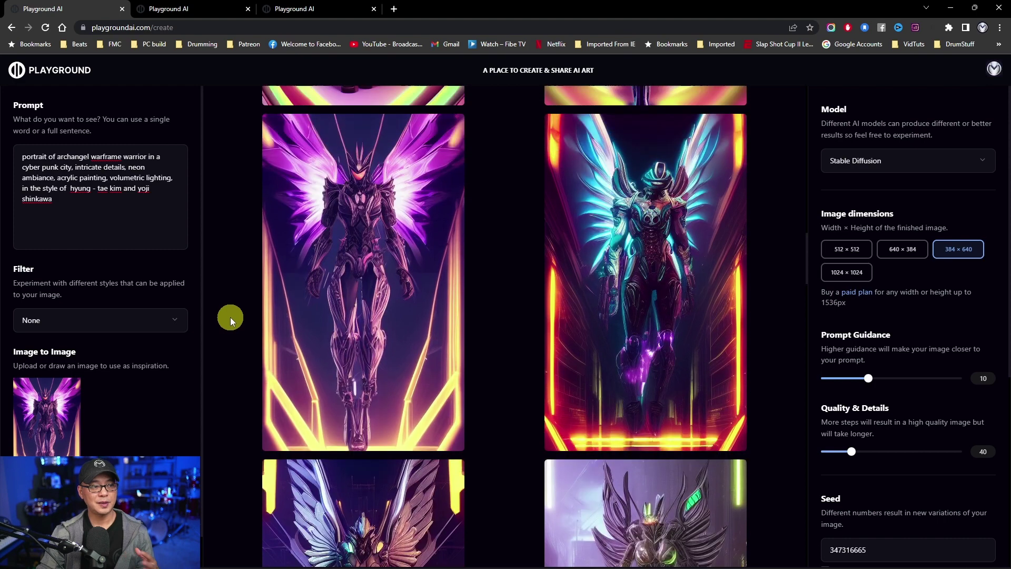
{"action": "scroll", "coordinate": [231, 318], "scroll_direction": "up", "scroll_amount": 15}
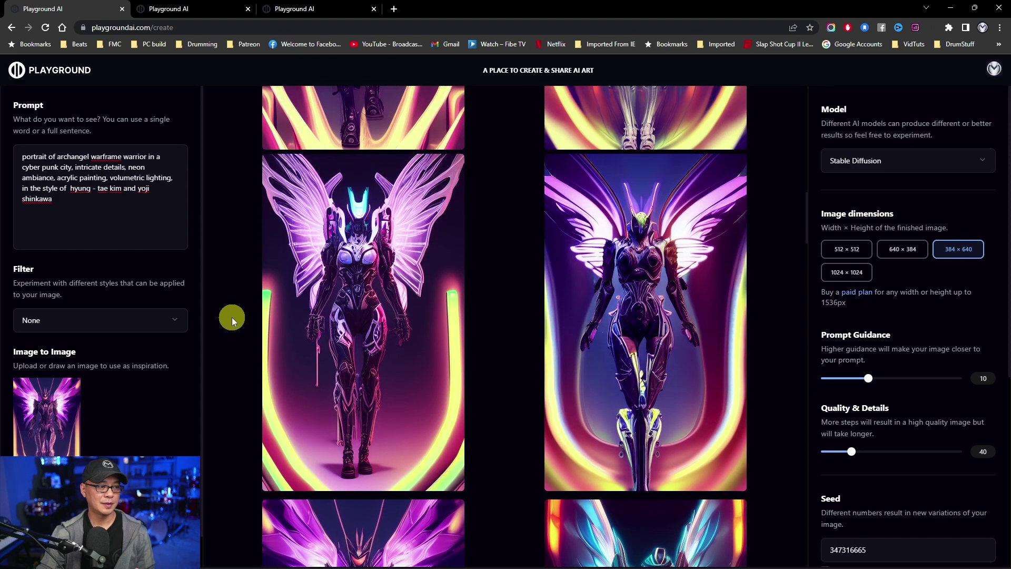
{"action": "scroll", "coordinate": [232, 318], "scroll_direction": "up", "scroll_amount": 10}
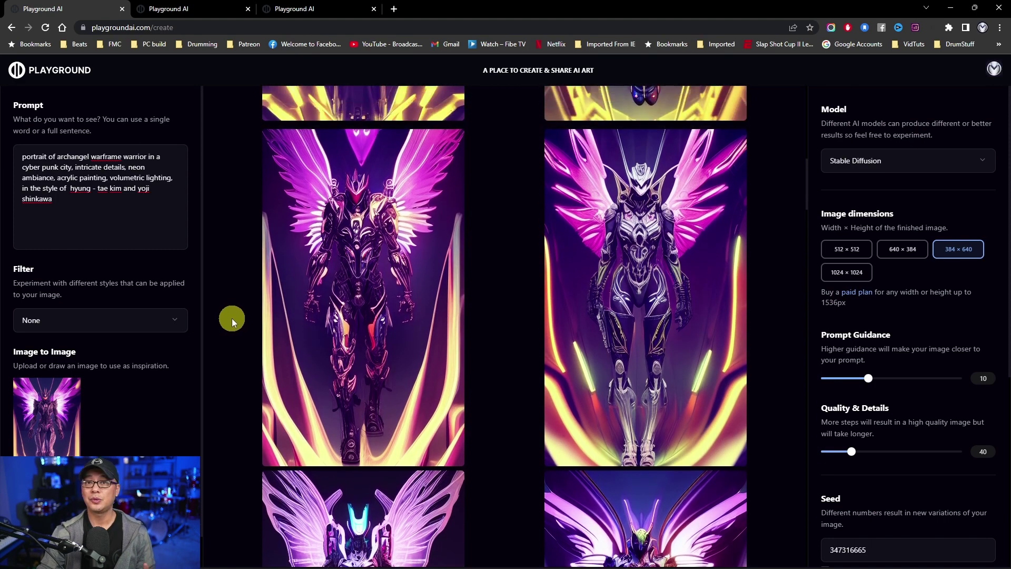
{"action": "scroll", "coordinate": [231, 318], "scroll_direction": "up", "scroll_amount": 10}
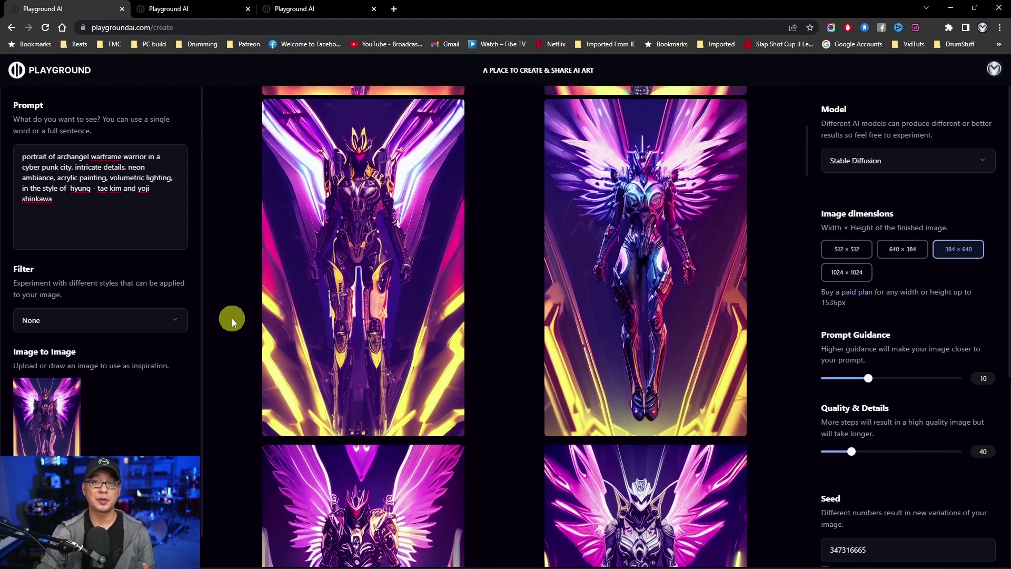
{"action": "scroll", "coordinate": [232, 317], "scroll_direction": "up", "scroll_amount": 10}
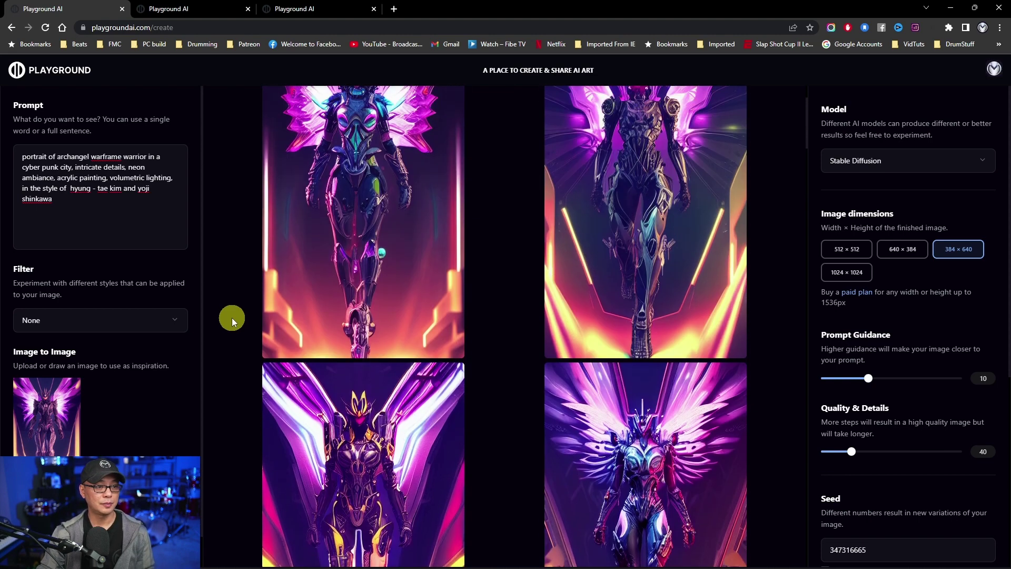